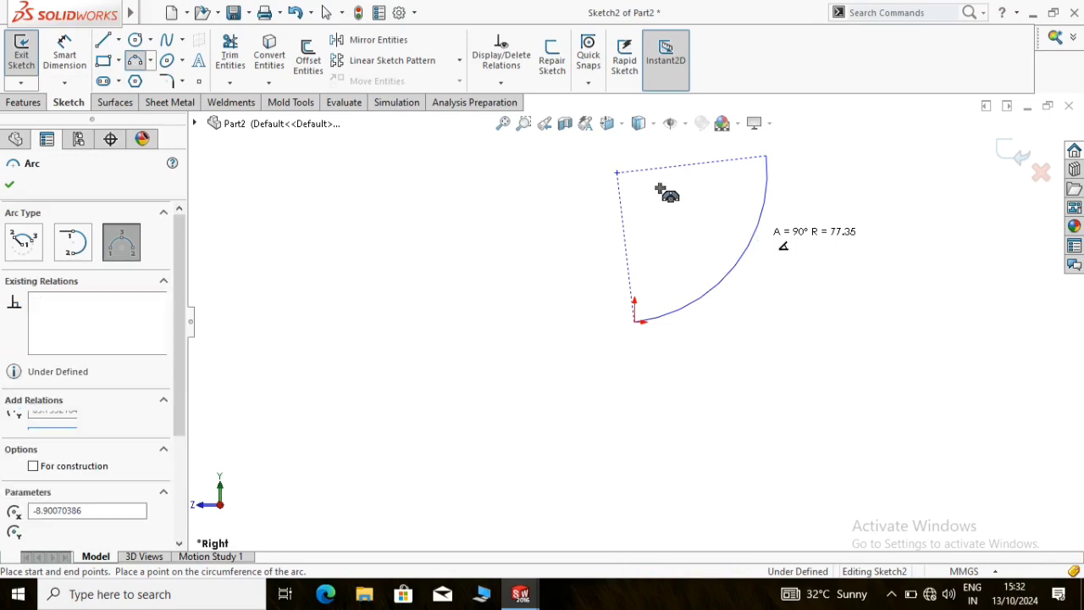
Dimension the horizontal distance between the origin and the arc's upper endpoint as 120 mm, and exit the sketch
{"action": "scroll", "coordinate": [659, 188], "scroll_direction": "up", "scroll_amount": 2}
{"action": "scroll", "coordinate": [656, 182], "scroll_direction": "down", "scroll_amount": 3}
{"action": "left_click", "coordinate": [67, 42]}
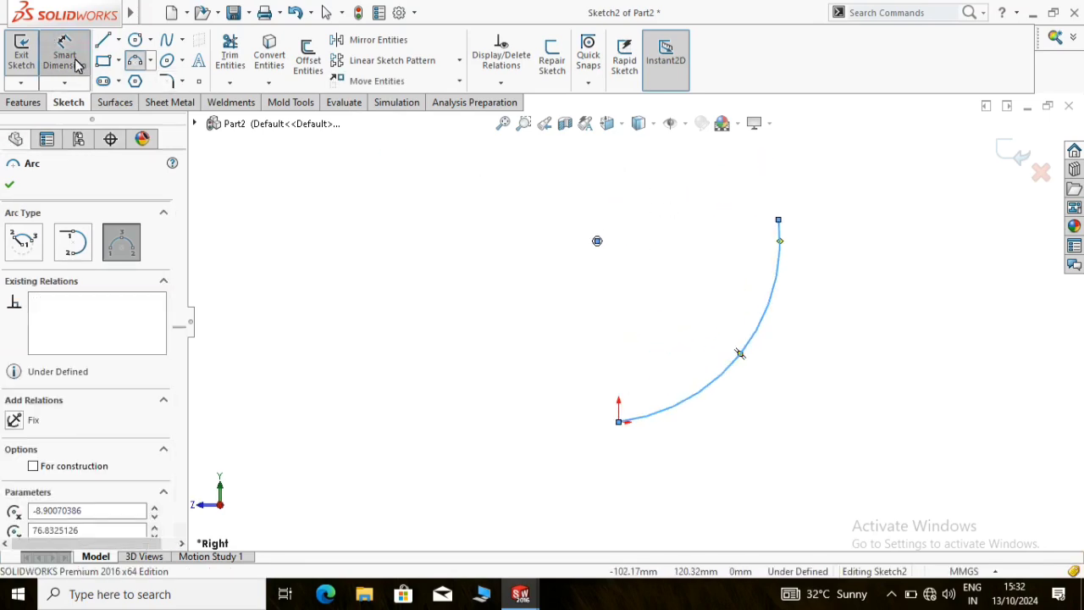
{"action": "left_click", "coordinate": [778, 222]}
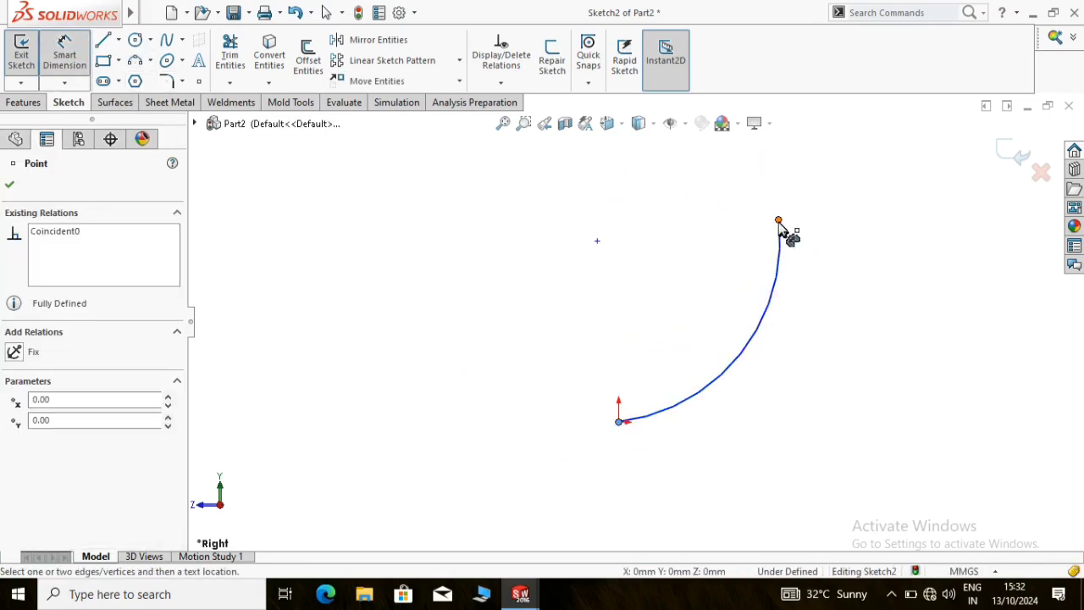
{"action": "left_click", "coordinate": [686, 199]}
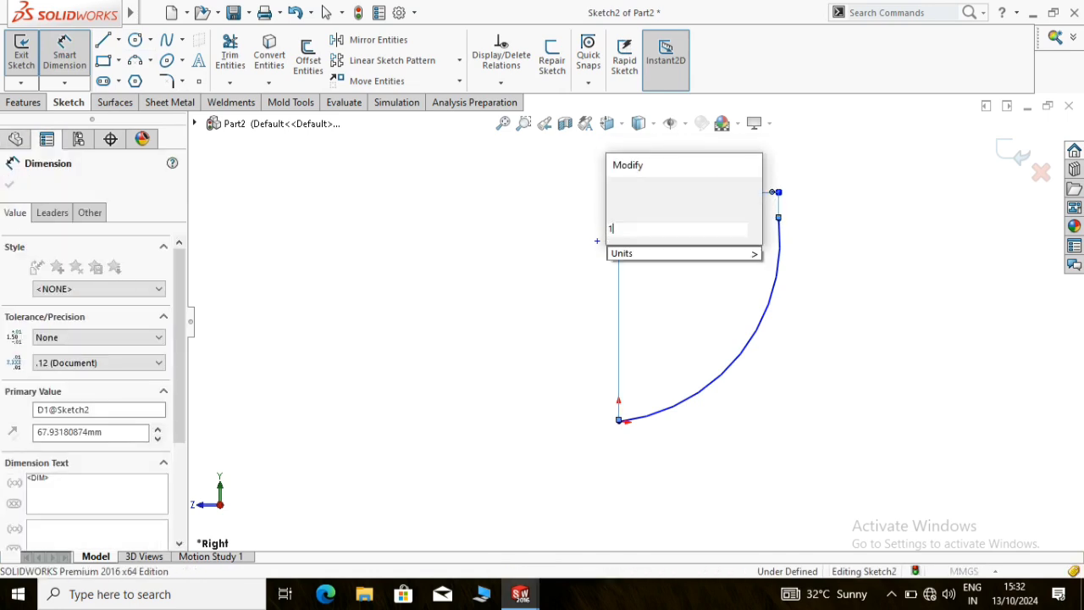
{"action": "type", "text": "120"}
{"action": "key", "text": "Return"}
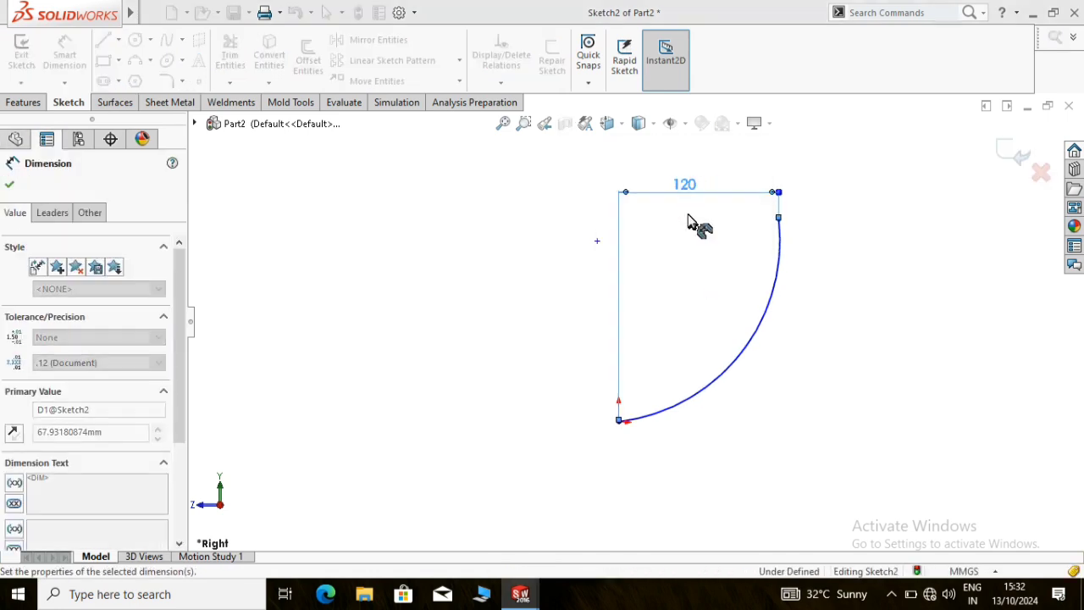
{"action": "left_click", "coordinate": [871, 293]}
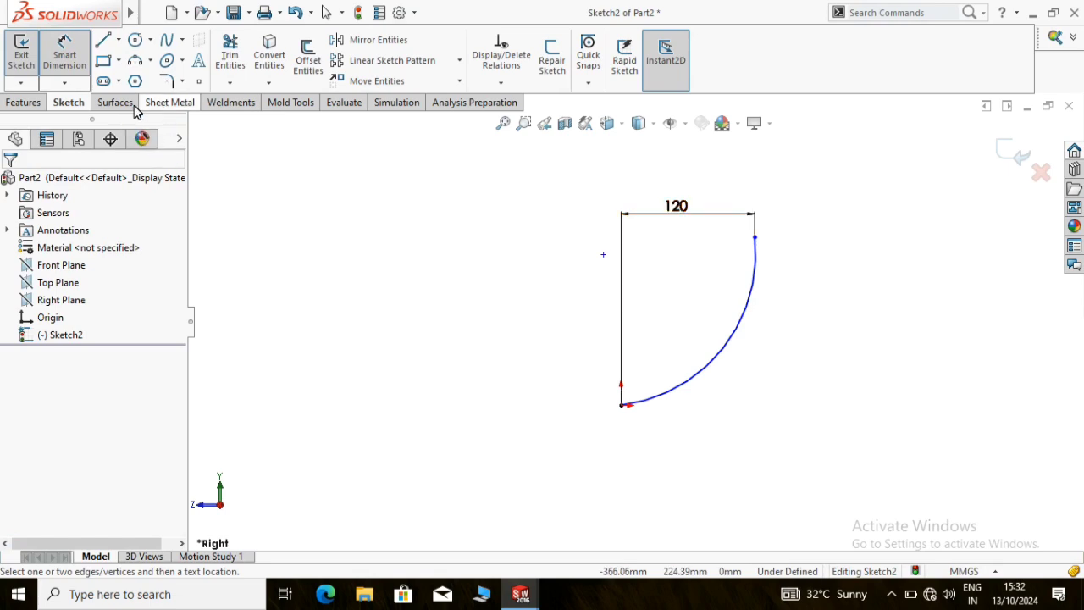
{"action": "left_click", "coordinate": [21, 52]}
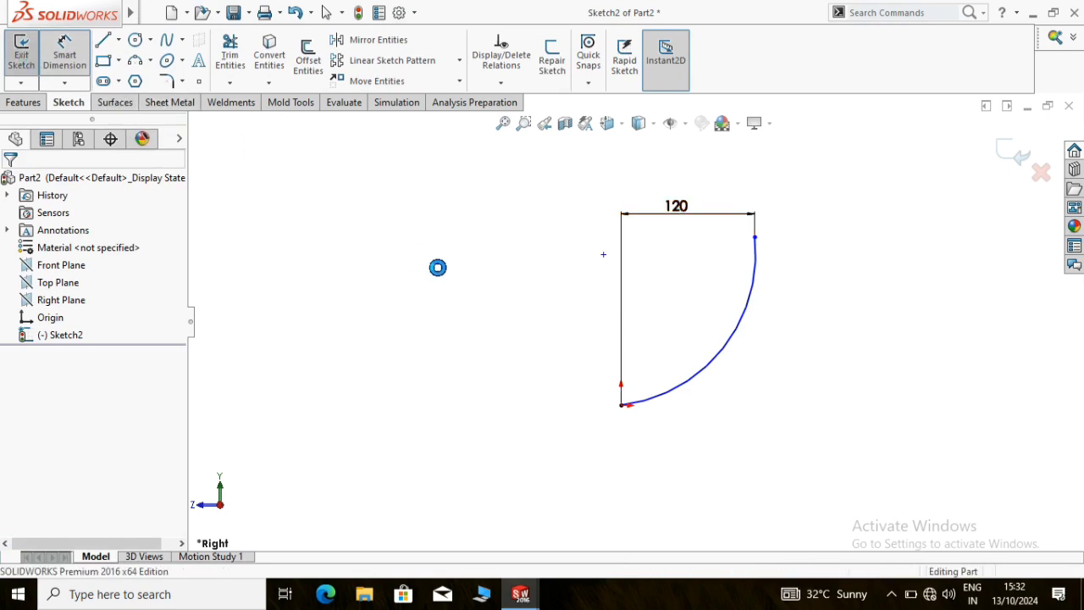
Reopen the arc sketch and add a vertical centerline about 162 mm long upward from the origin, finishing the sketch
{"action": "right_click", "coordinate": [65, 343]}
{"action": "left_click", "coordinate": [79, 254]}
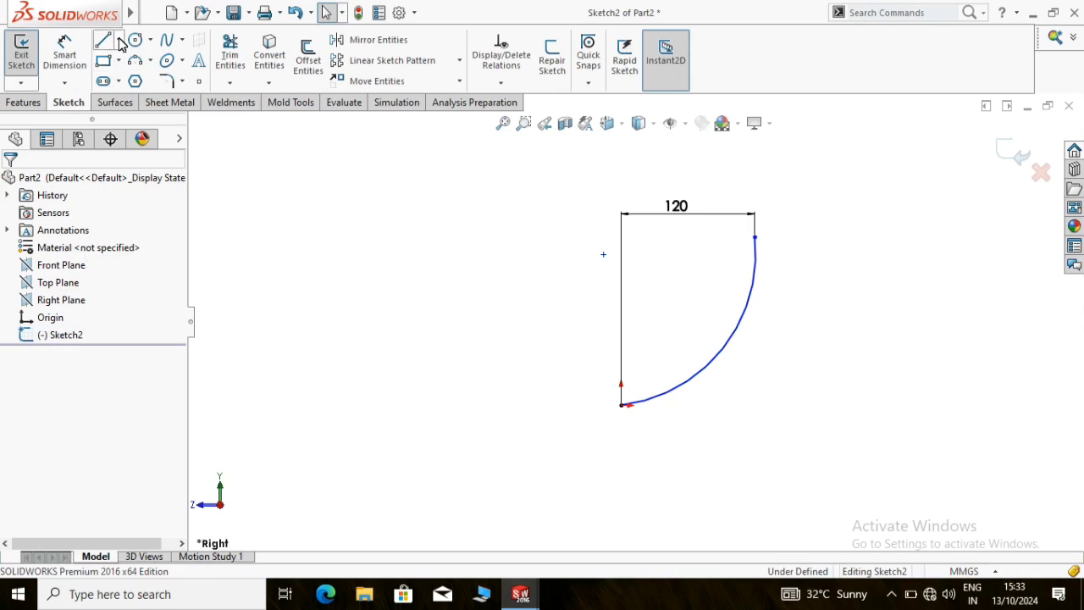
{"action": "left_click", "coordinate": [121, 40]}
{"action": "left_click", "coordinate": [140, 77]}
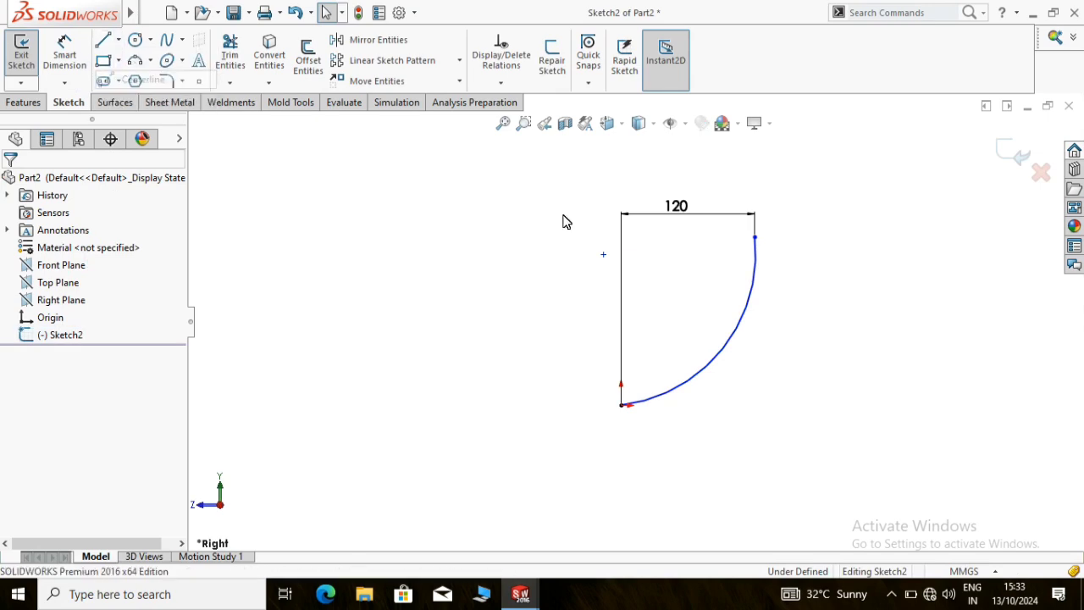
{"action": "left_click", "coordinate": [623, 405]}
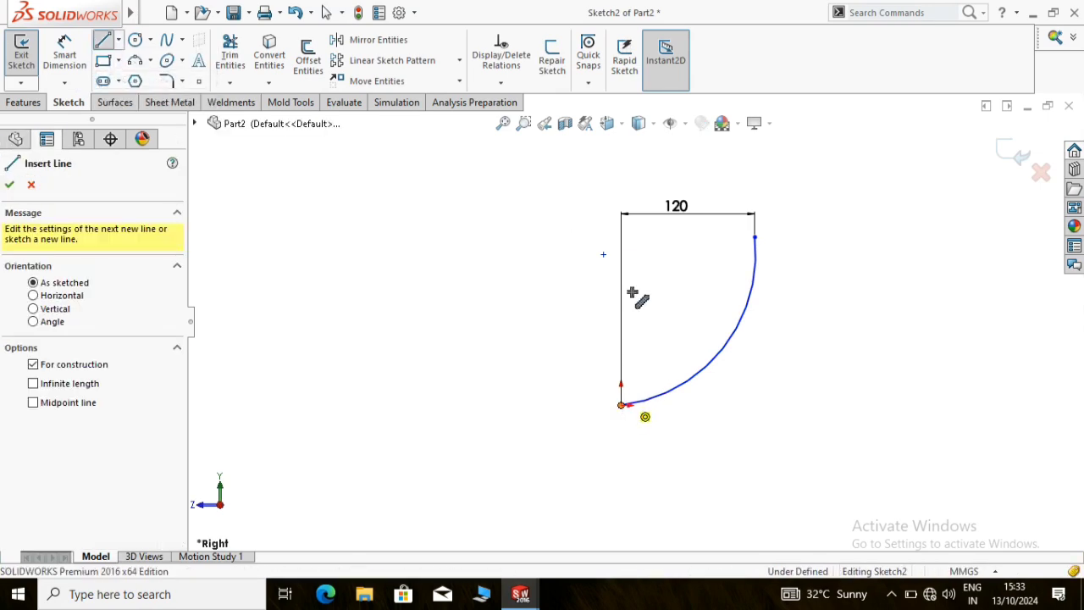
{"action": "left_click", "coordinate": [625, 225]}
{"action": "right_click", "coordinate": [684, 240]}
{"action": "left_click", "coordinate": [709, 249]}
{"action": "left_click", "coordinate": [296, 154]}
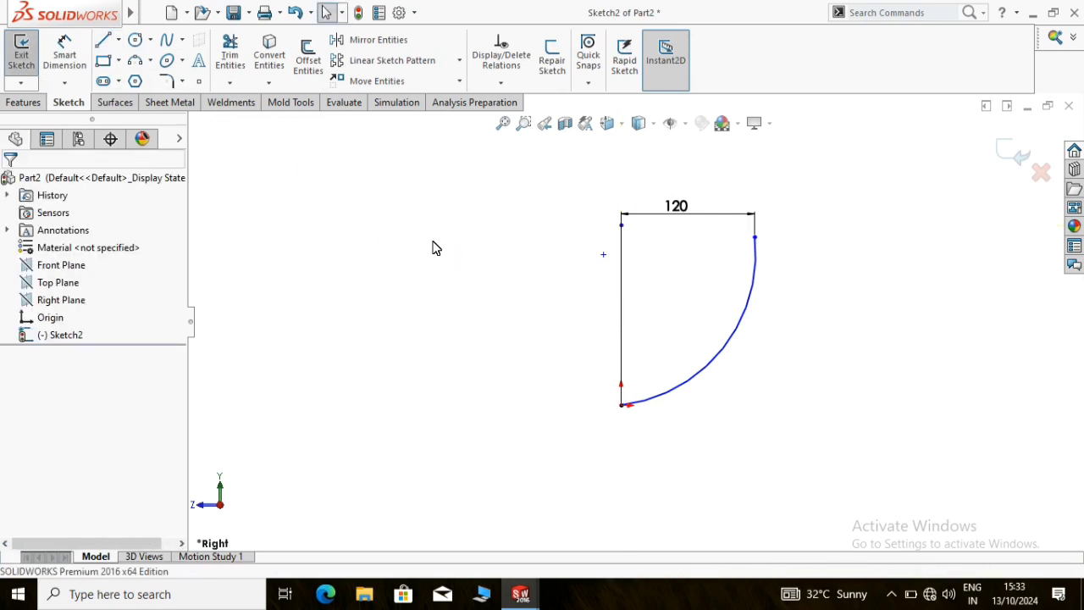
{"action": "left_click", "coordinate": [21, 55]}
Create a revolved surface from the arc sketch, 360° about the vertical centerline
{"action": "left_click", "coordinate": [157, 102]}
{"action": "left_click", "coordinate": [129, 99]}
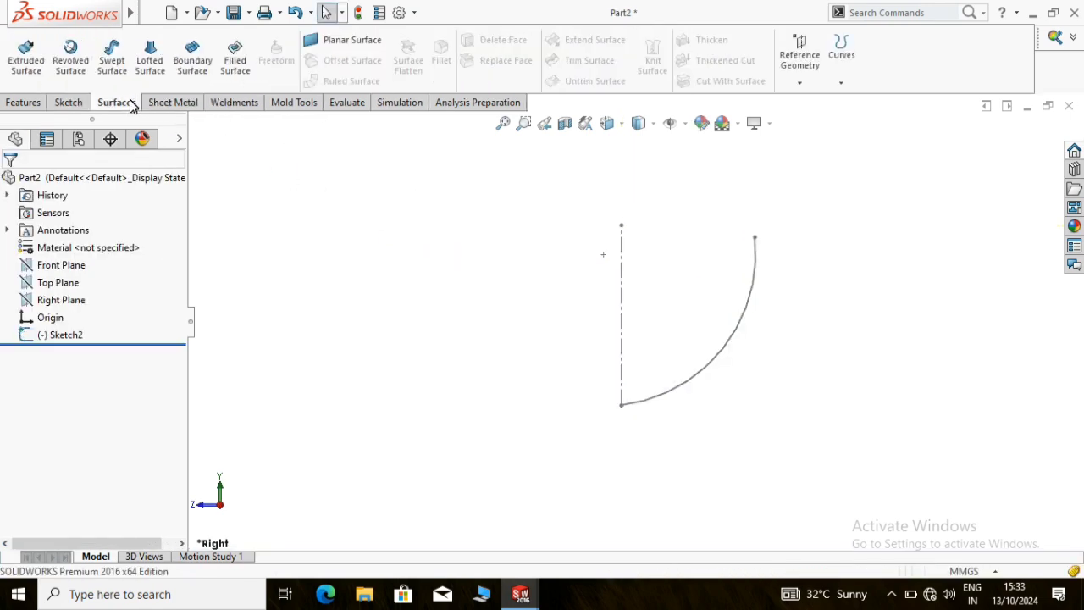
{"action": "left_click", "coordinate": [71, 75]}
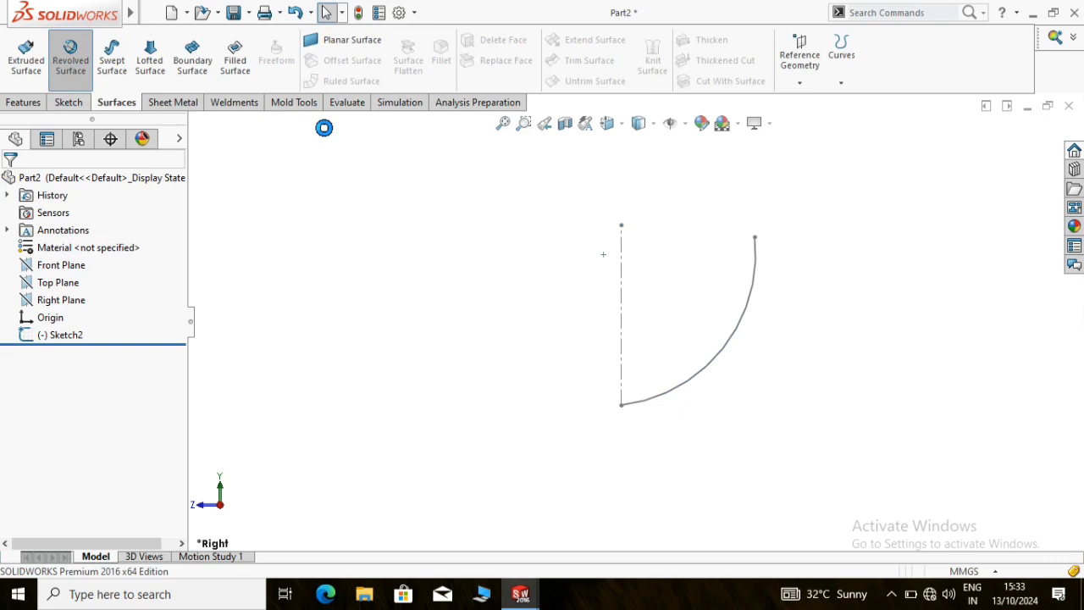
{"action": "left_click", "coordinate": [624, 310]}
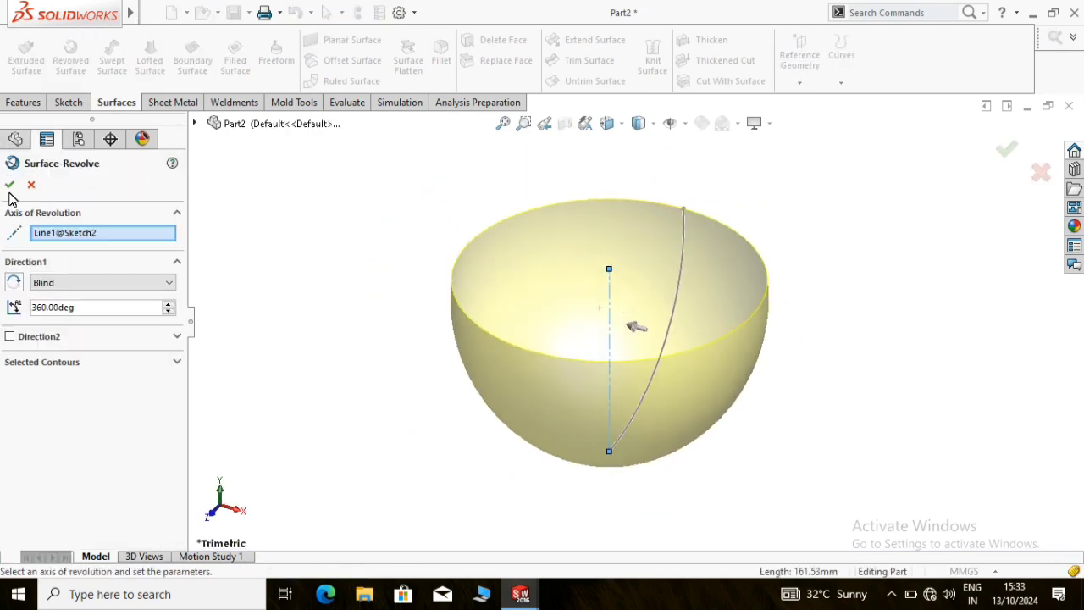
{"action": "left_click", "coordinate": [11, 186]}
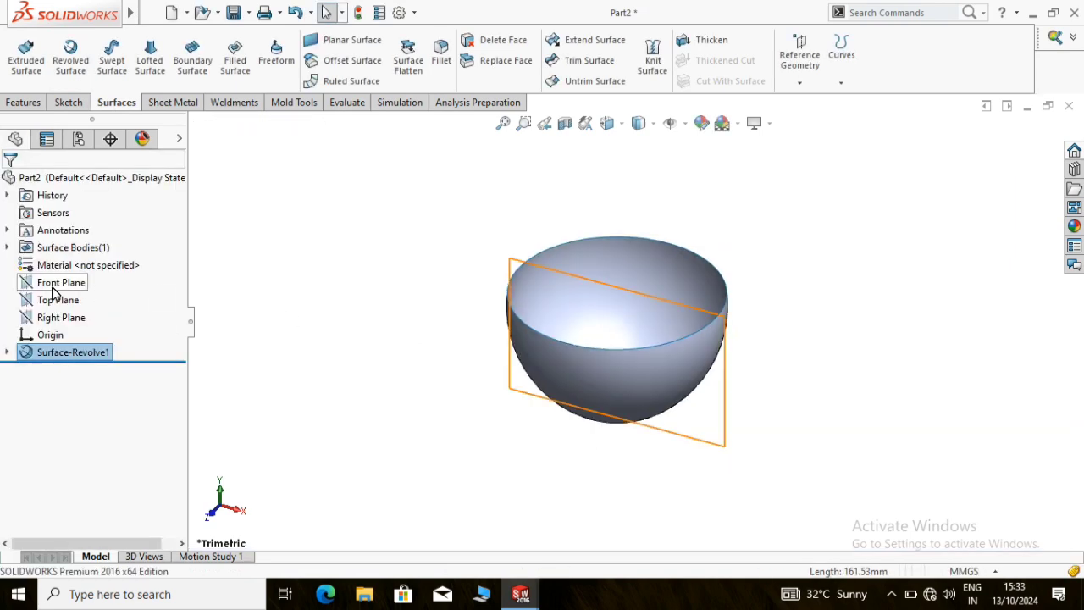
View the Top Plane straight on and sketch a circle about 128 mm in diameter on it, centered on the origin
{"action": "right_click", "coordinate": [104, 301]}
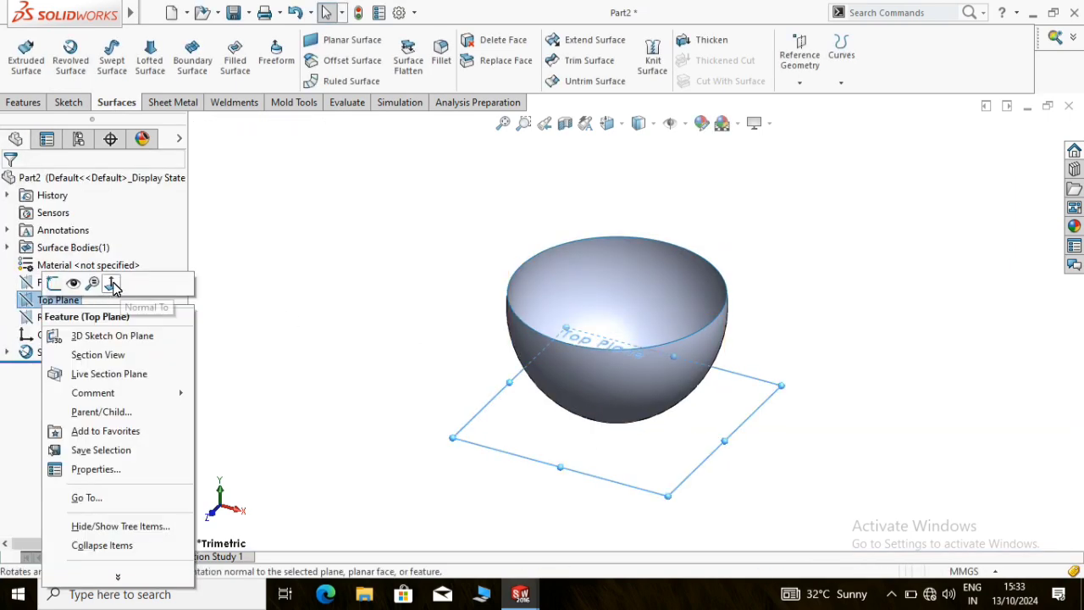
{"action": "left_click", "coordinate": [111, 283]}
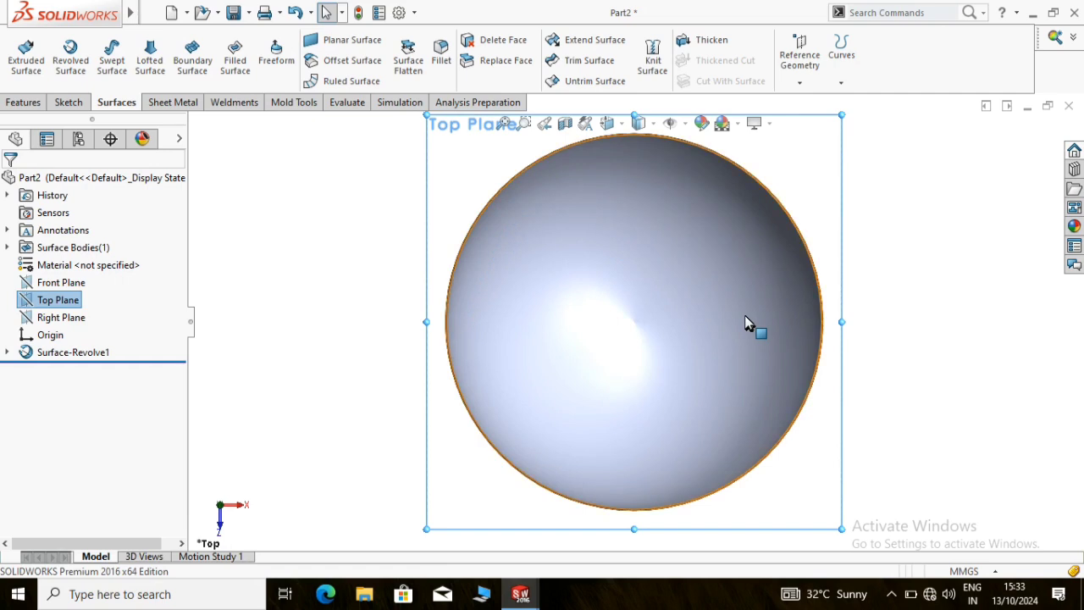
{"action": "left_click", "coordinate": [66, 103]}
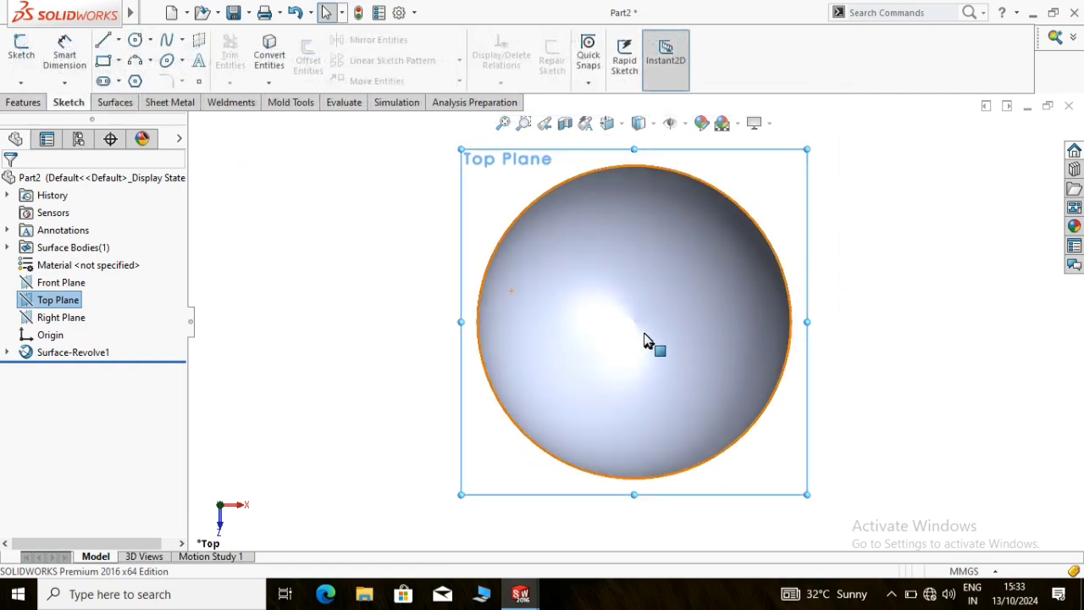
{"action": "left_click", "coordinate": [135, 43]}
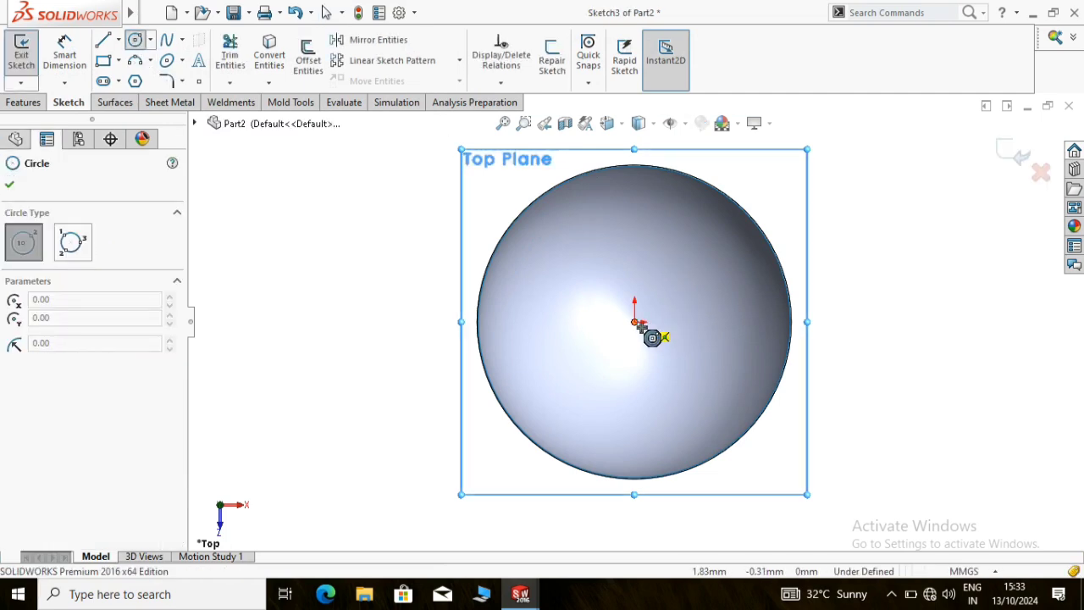
{"action": "left_click", "coordinate": [640, 323]}
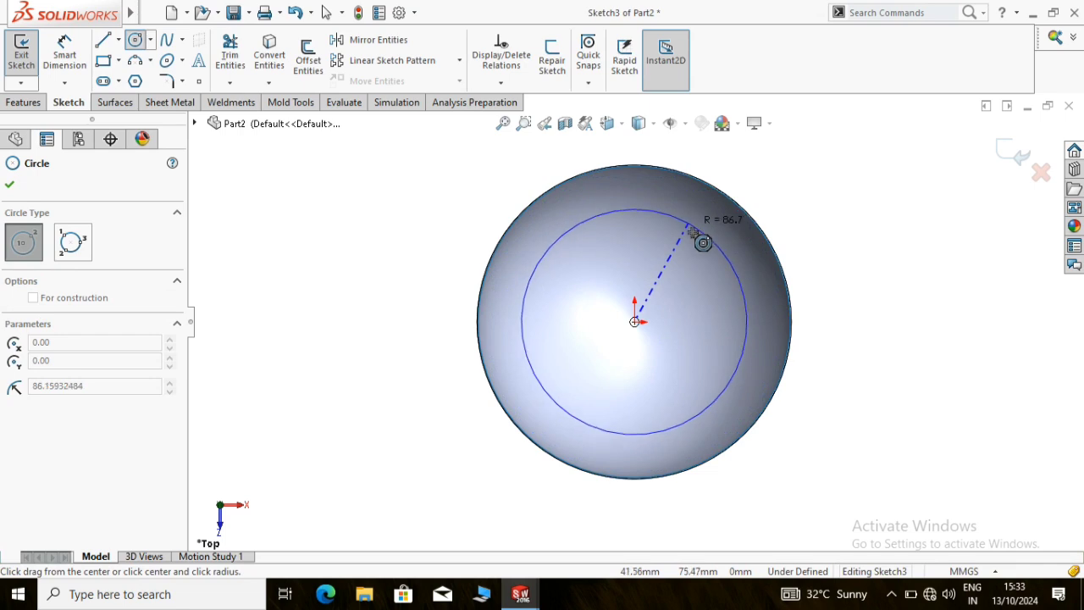
{"action": "left_click", "coordinate": [699, 269]}
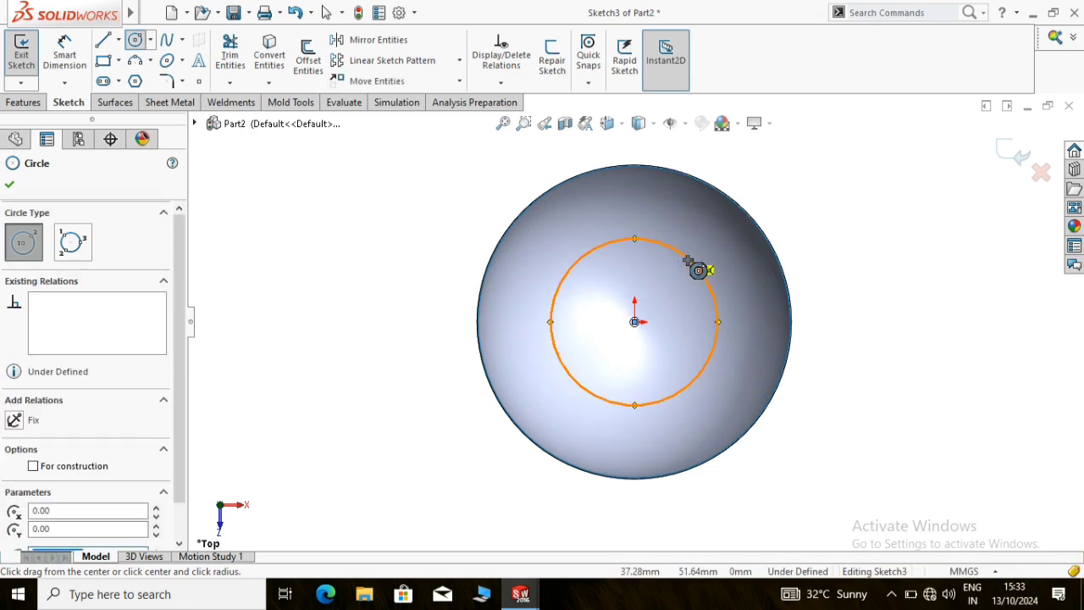
Dimension the circle's diameter as 150 mm
{"action": "left_click", "coordinate": [73, 47]}
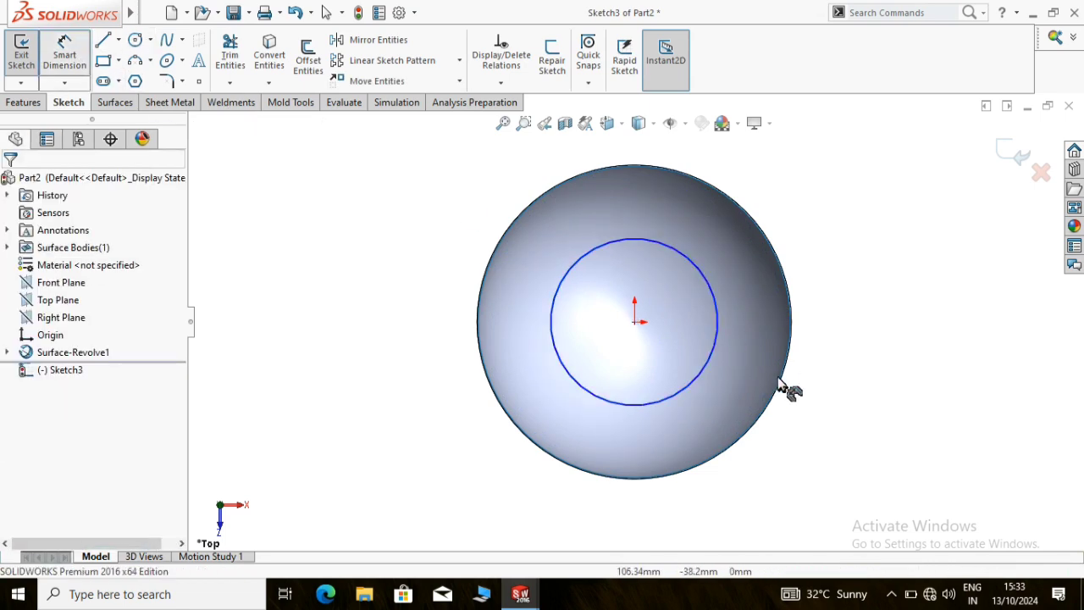
{"action": "left_click", "coordinate": [711, 351]}
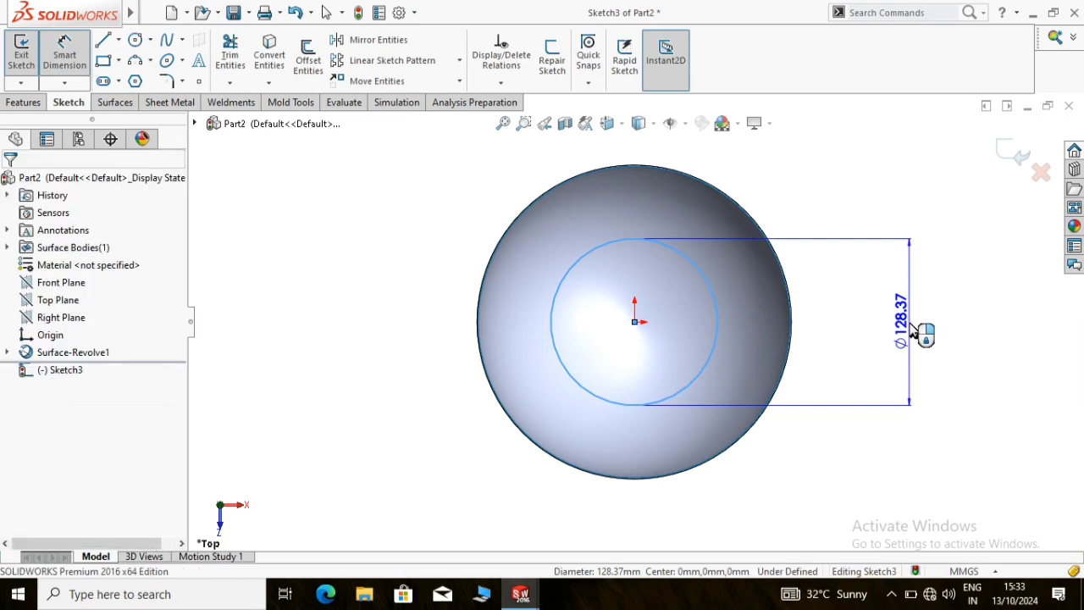
{"action": "left_click", "coordinate": [913, 332]}
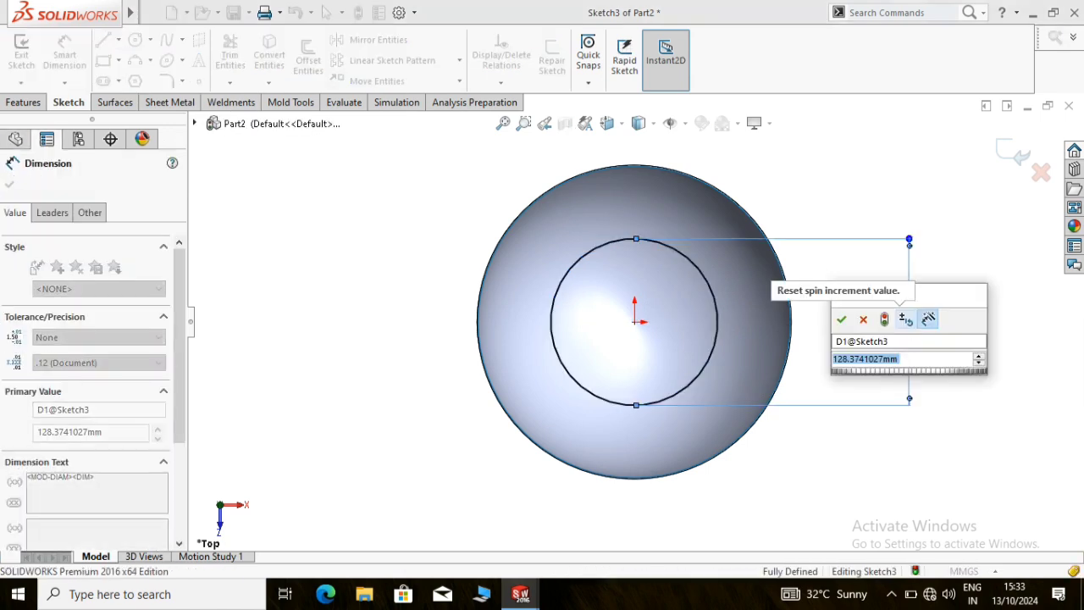
{"action": "type", "text": "50"}
{"action": "key", "text": "Return"}
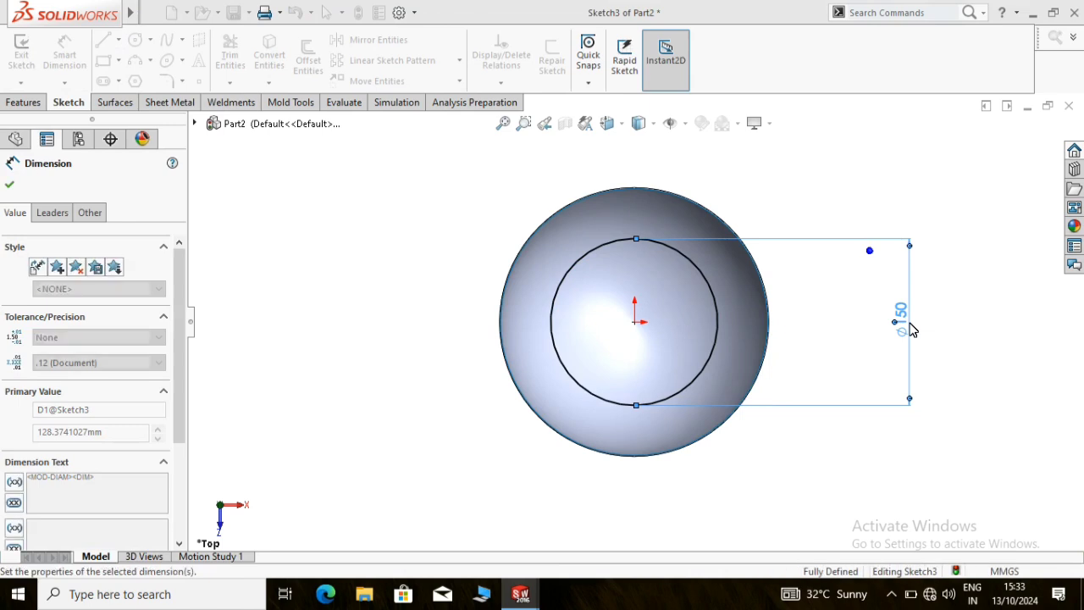
{"action": "left_click", "coordinate": [778, 192]}
{"action": "scroll", "coordinate": [778, 191], "scroll_direction": "up", "scroll_amount": 1}
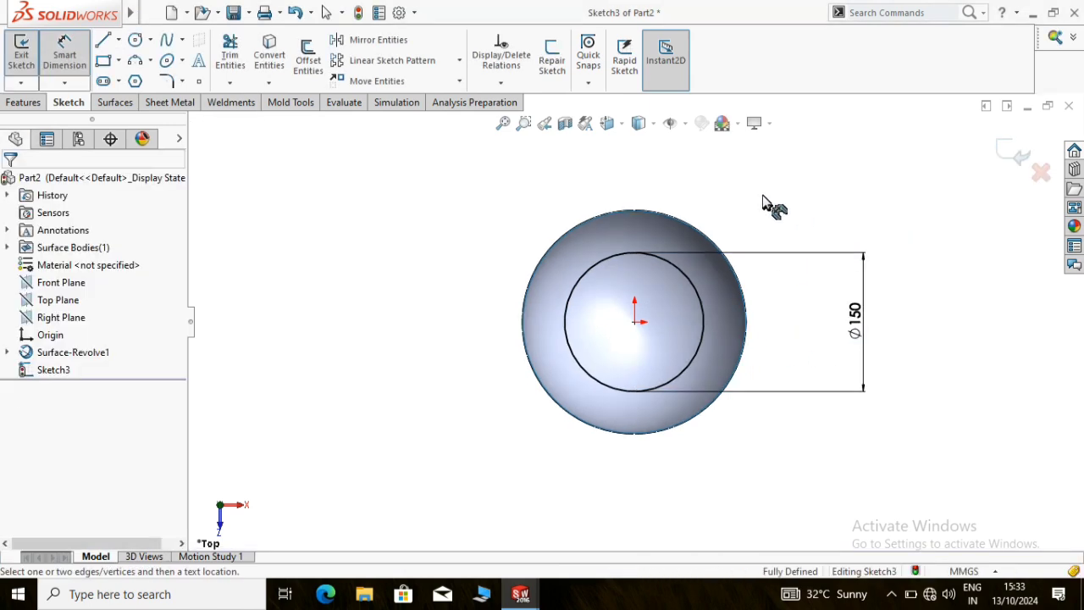
Start a Helix/Spiral curve from the circle sketch and define it as a Spiral
{"action": "left_click", "coordinate": [15, 102]}
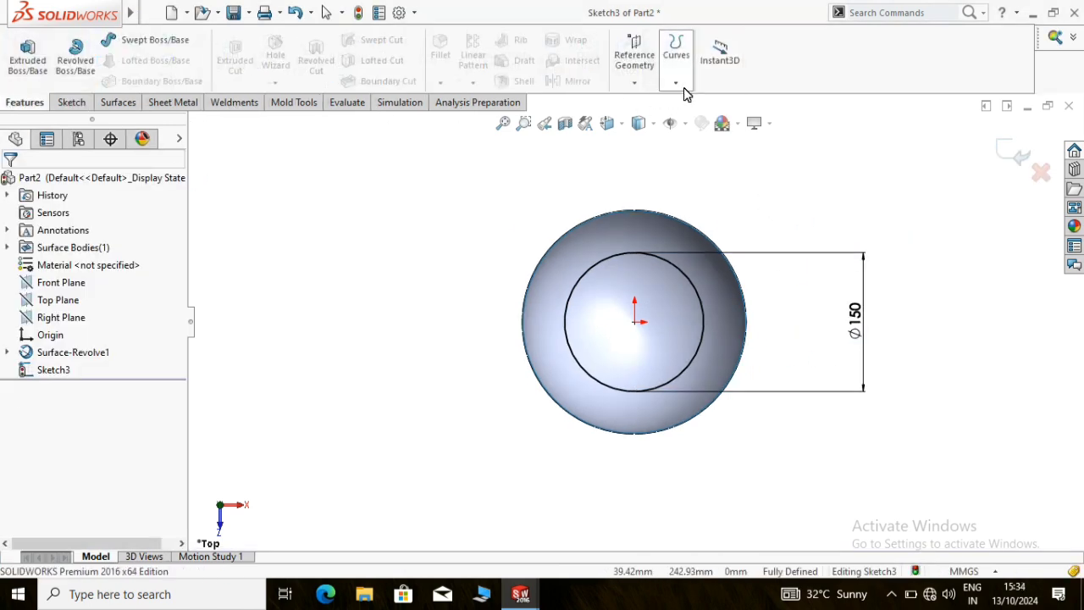
{"action": "left_click", "coordinate": [677, 84]}
{"action": "left_click", "coordinate": [702, 147]}
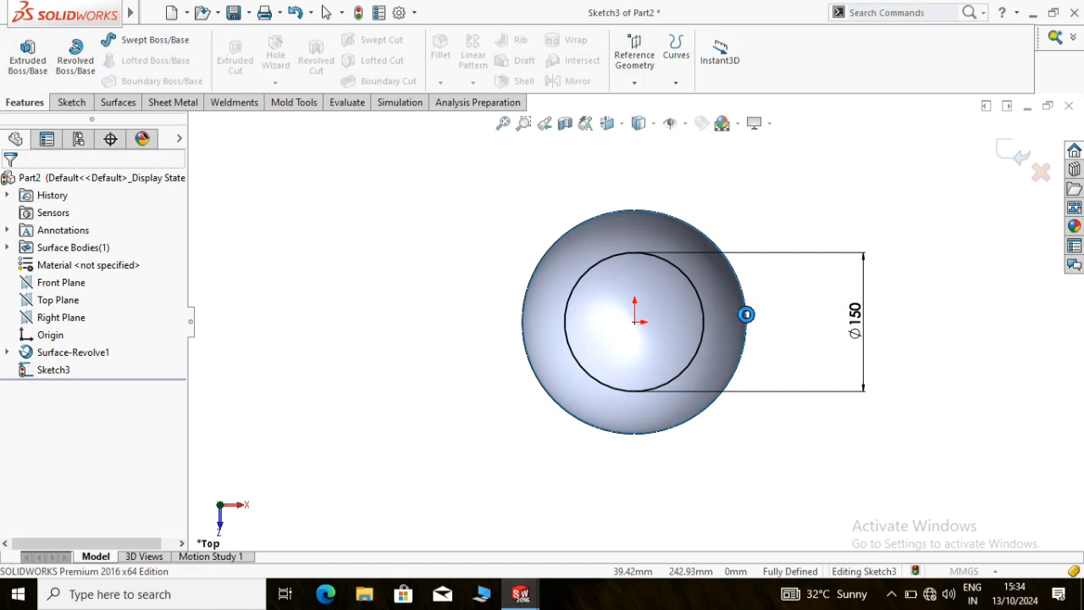
{"action": "middle_click_drag", "start_coordinate": [698, 353], "coordinate": [713, 210]}
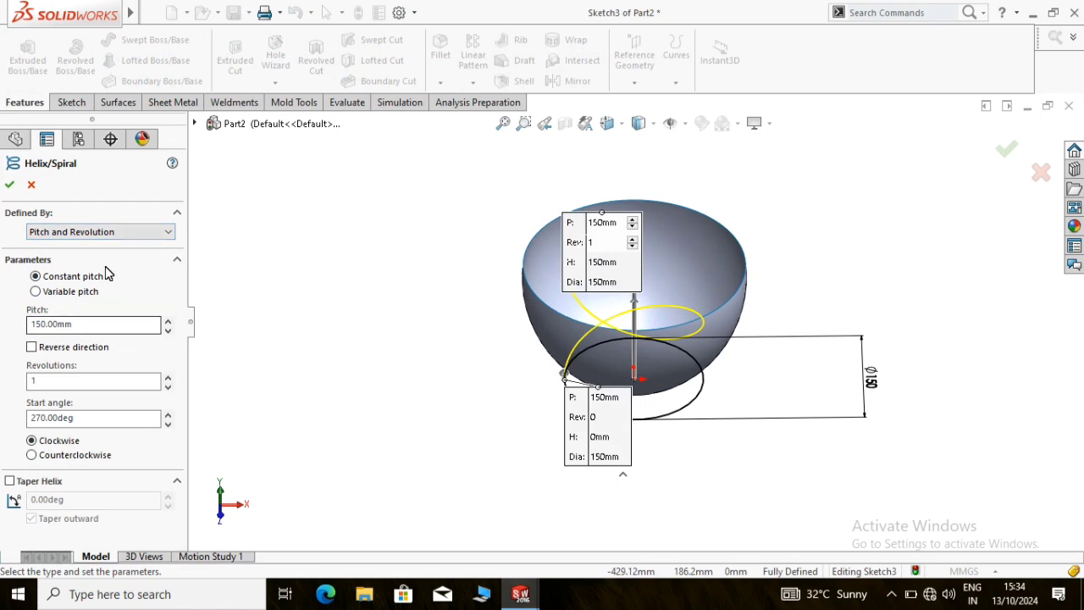
{"action": "left_click", "coordinate": [114, 234]}
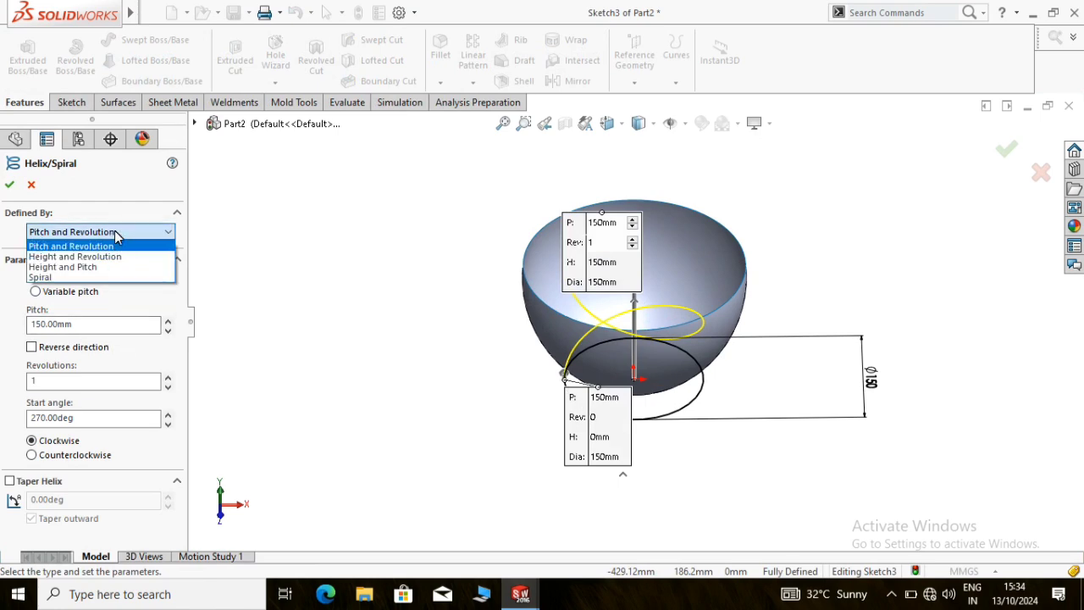
{"action": "left_click", "coordinate": [43, 284]}
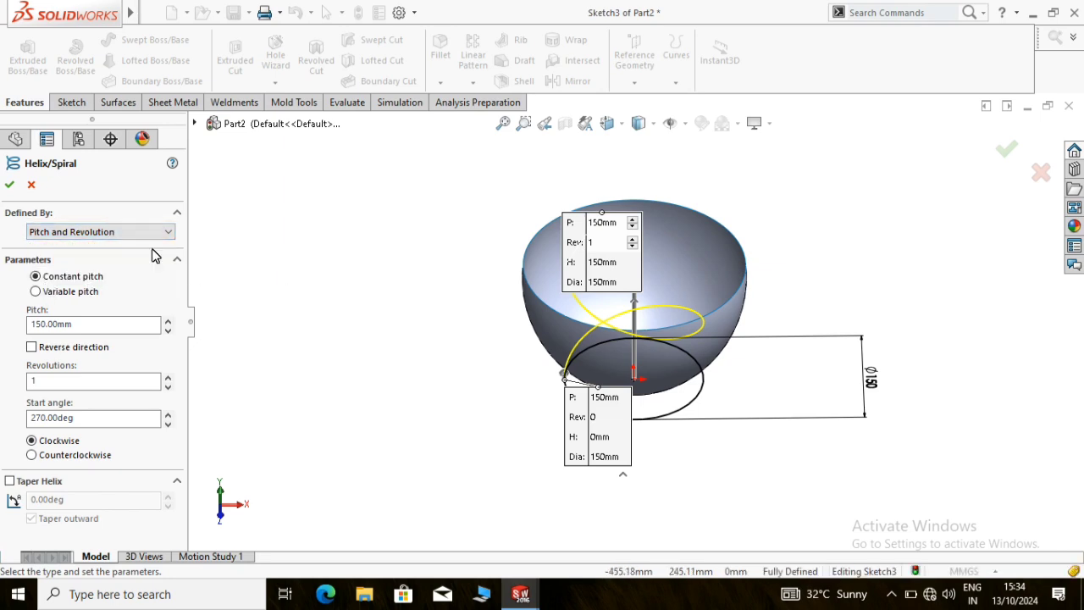
{"action": "left_click", "coordinate": [119, 234]}
{"action": "left_click", "coordinate": [40, 277]}
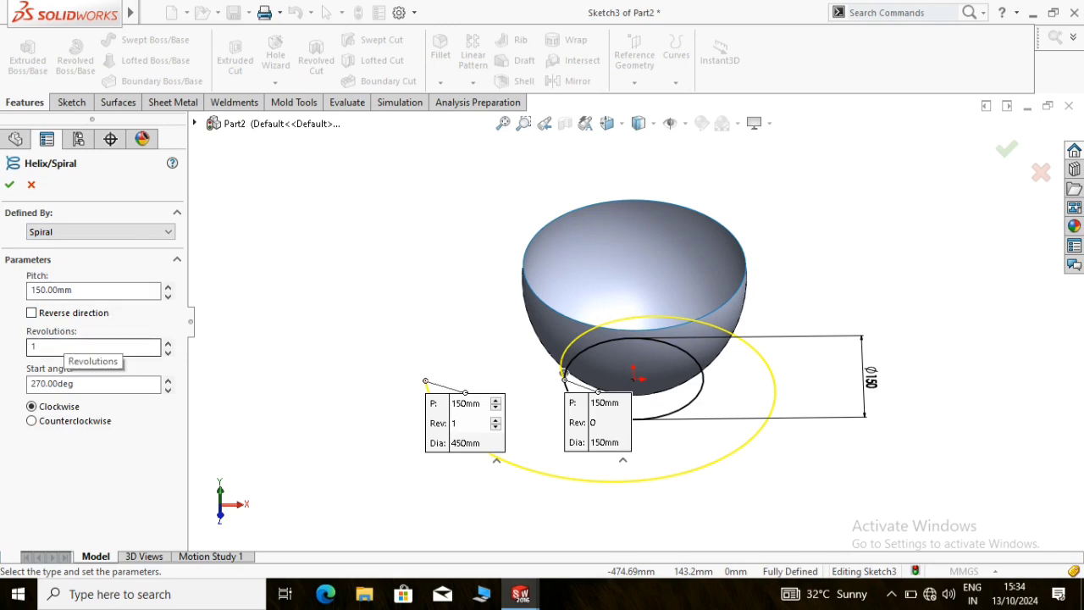
Set the spiral to 10 revolutions, trying a 10 mm pitch before setting the pitch to 20 mm
{"action": "left_click", "coordinate": [66, 346]}
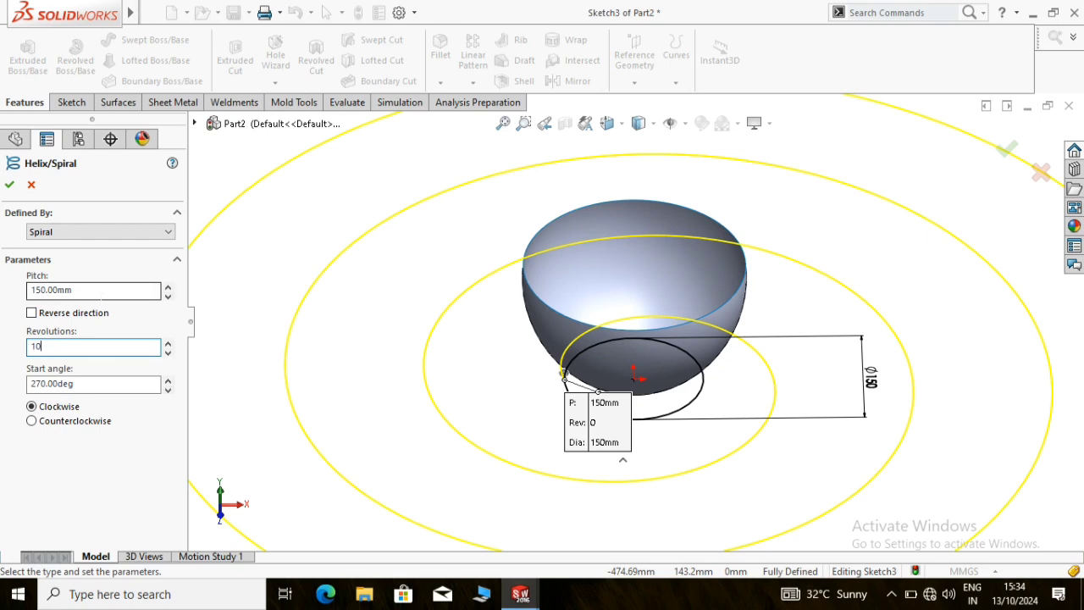
{"action": "left_click", "coordinate": [101, 290]}
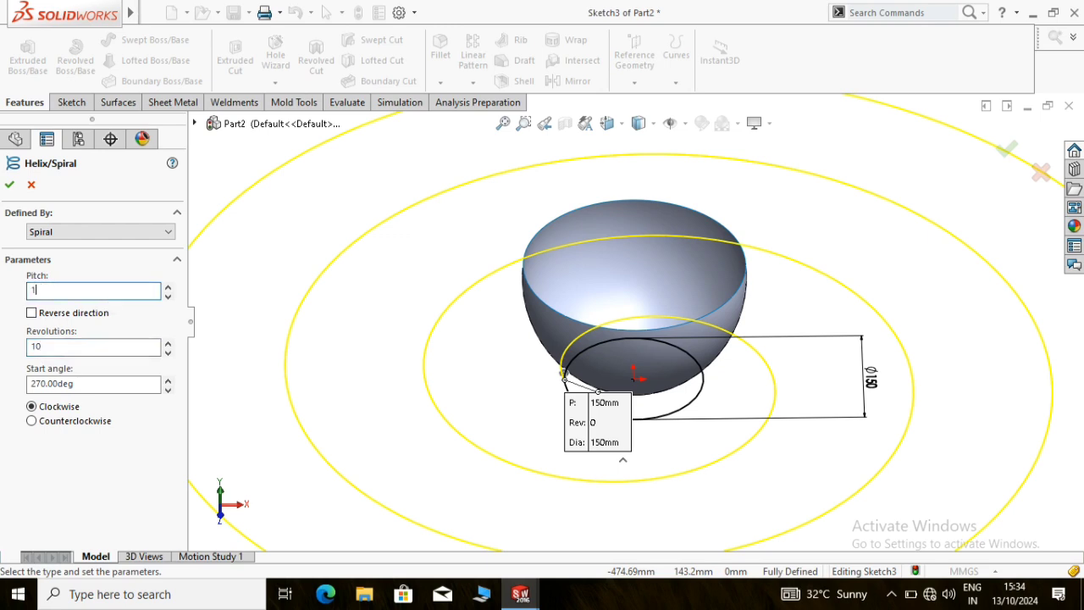
{"action": "key", "text": "Return"}
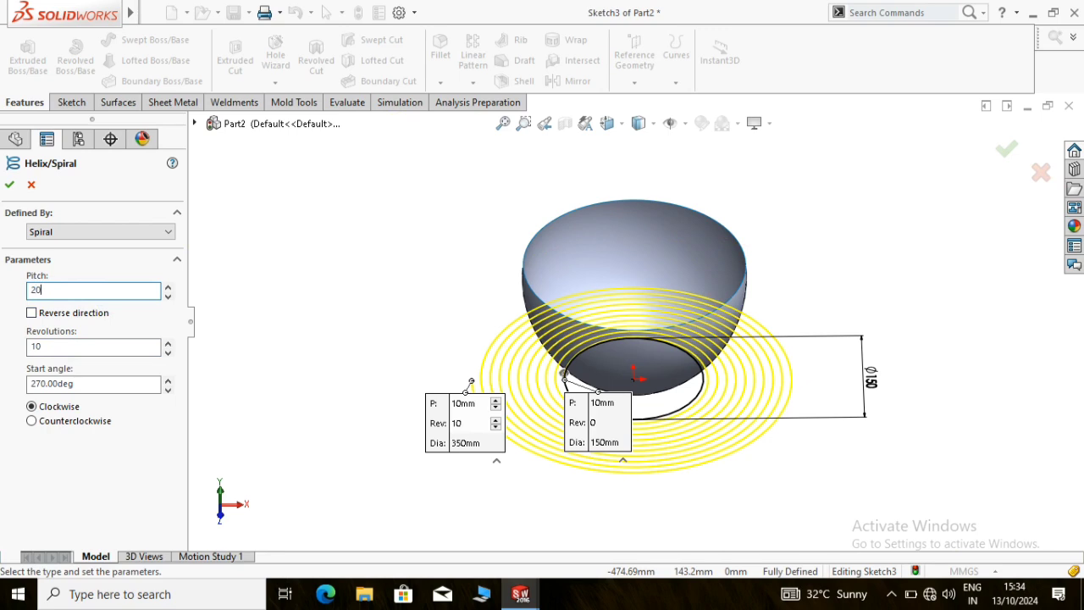
{"action": "key", "text": "Return"}
{"action": "scroll", "coordinate": [386, 218], "scroll_direction": "up", "scroll_amount": 1}
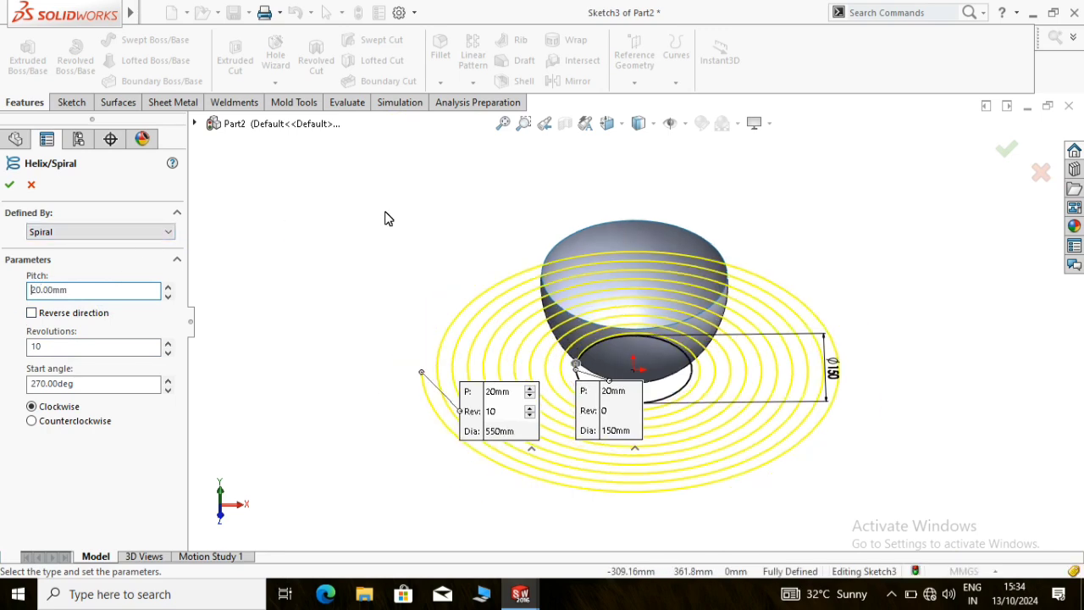
Accept the spiral curve defined from the base circle
{"action": "left_click", "coordinate": [9, 187]}
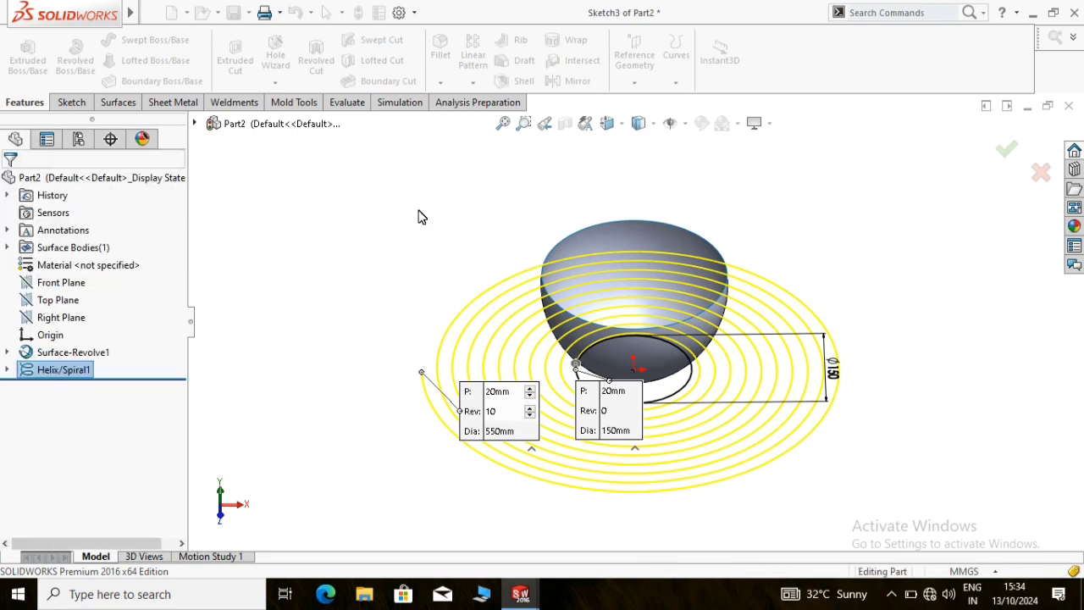
{"action": "left_click", "coordinate": [677, 85]}
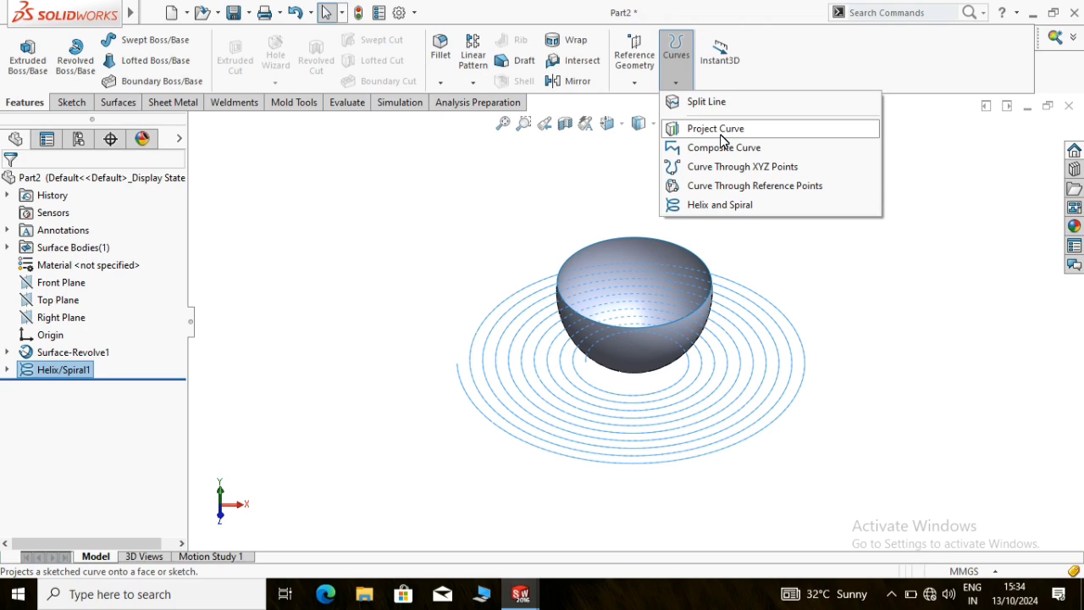
{"action": "left_click", "coordinate": [720, 134]}
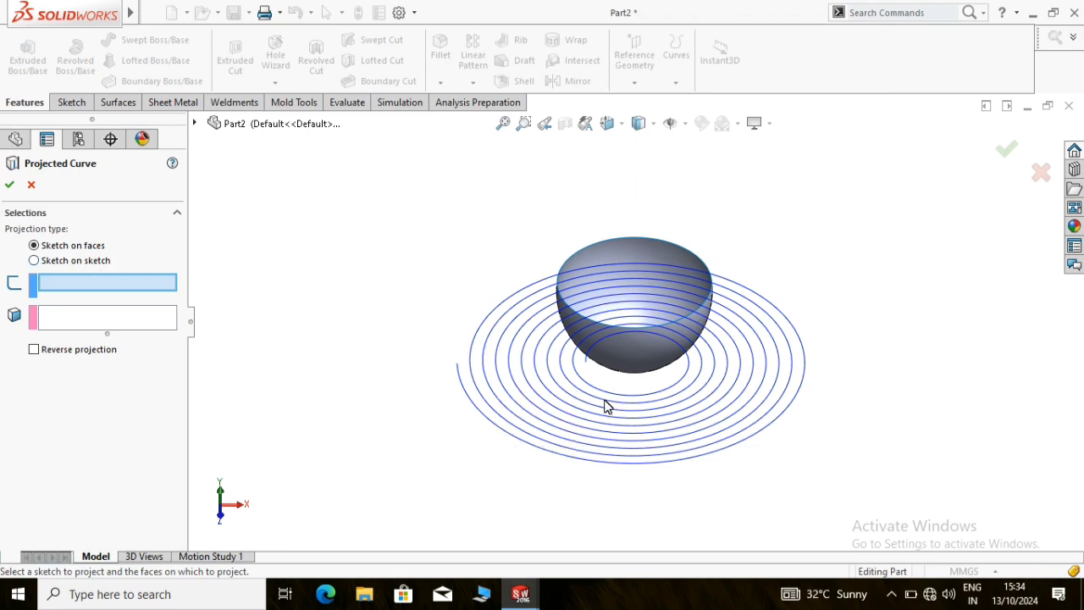
{"action": "left_click", "coordinate": [194, 123]}
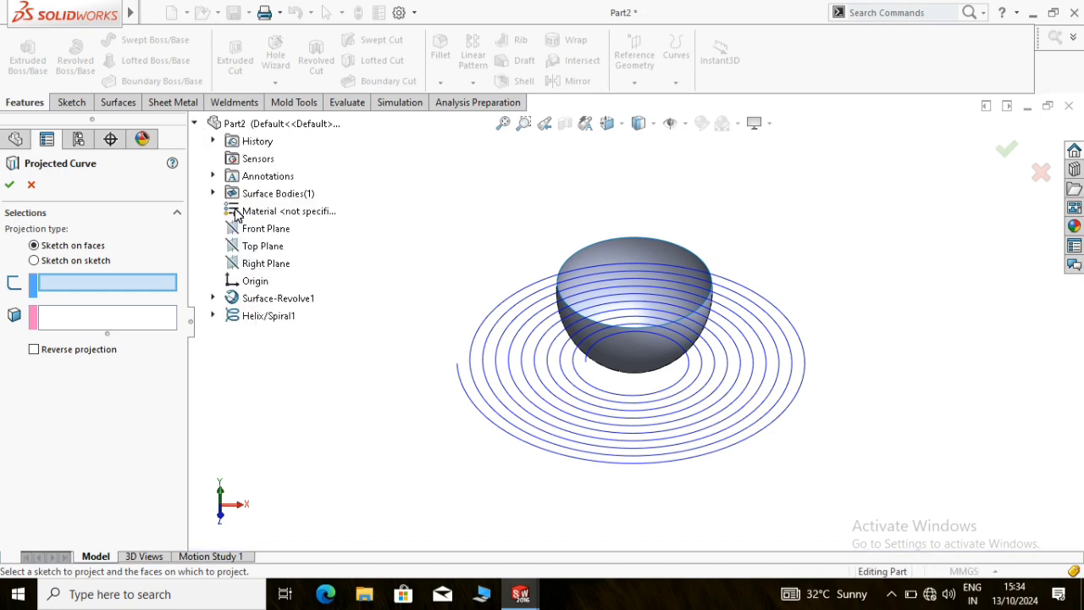
{"action": "left_click", "coordinate": [213, 315]}
{"action": "left_click", "coordinate": [32, 185]}
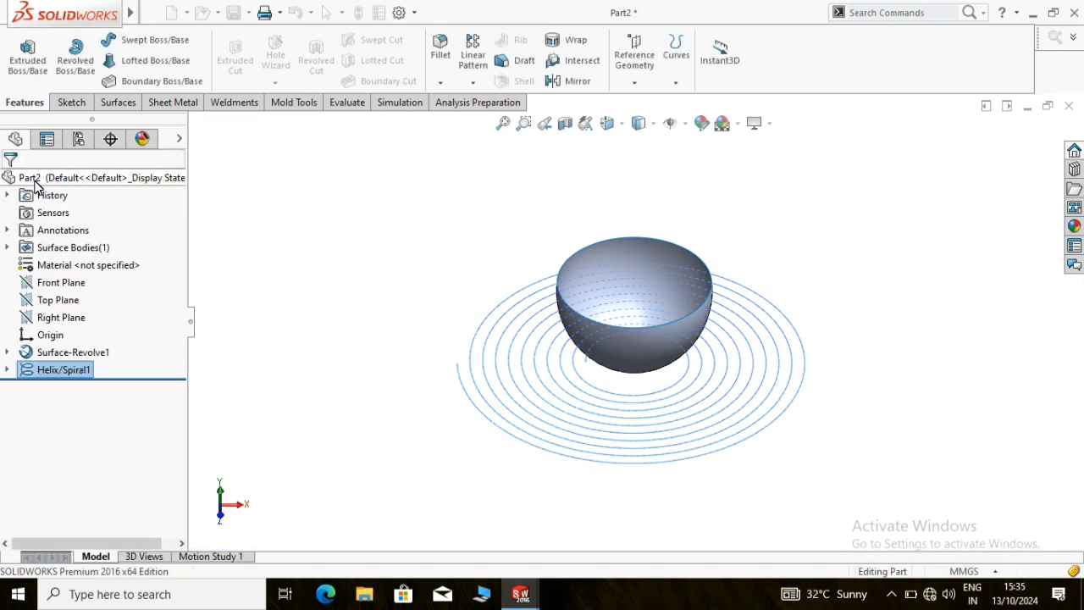
Sketch on the Top Plane, converting the spiral curve into sketch entities, and exit the sketch
{"action": "right_click", "coordinate": [53, 301]}
{"action": "left_click", "coordinate": [123, 277]}
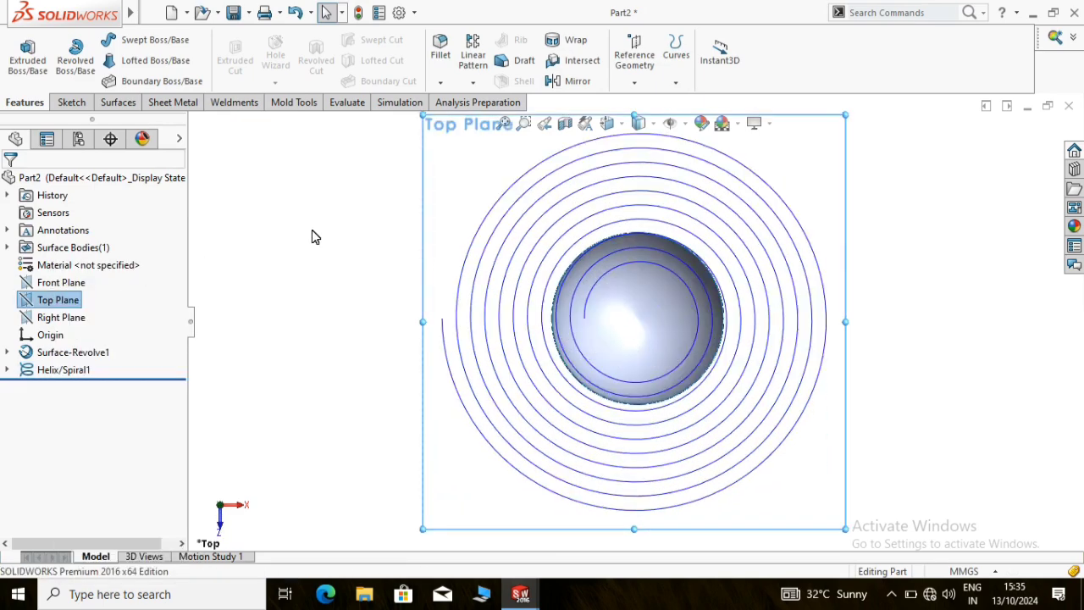
{"action": "left_click", "coordinate": [71, 102]}
{"action": "left_click", "coordinate": [20, 55]}
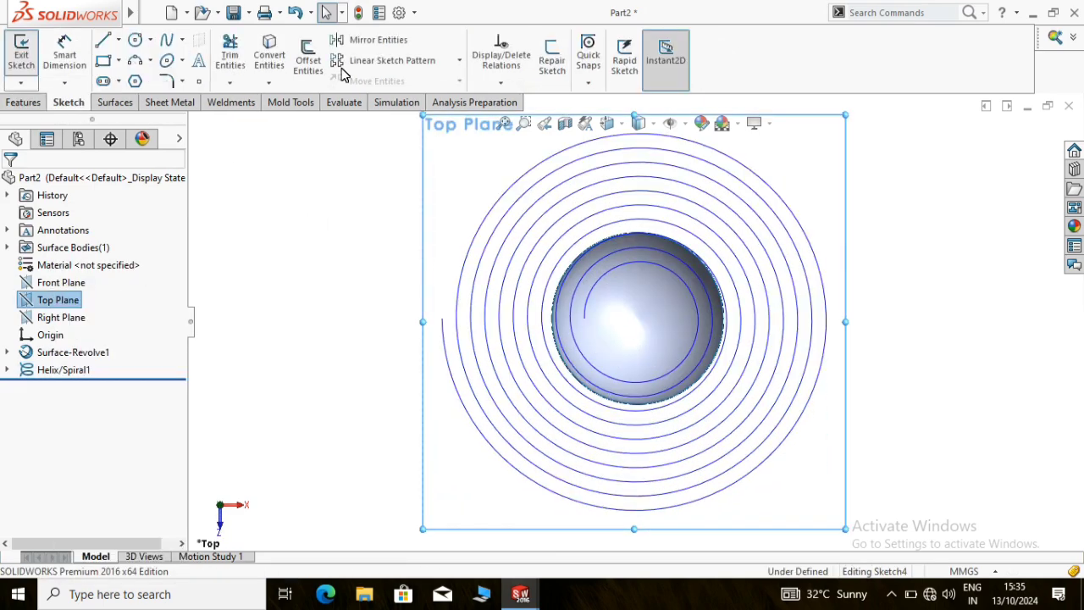
{"action": "left_click", "coordinate": [269, 55]}
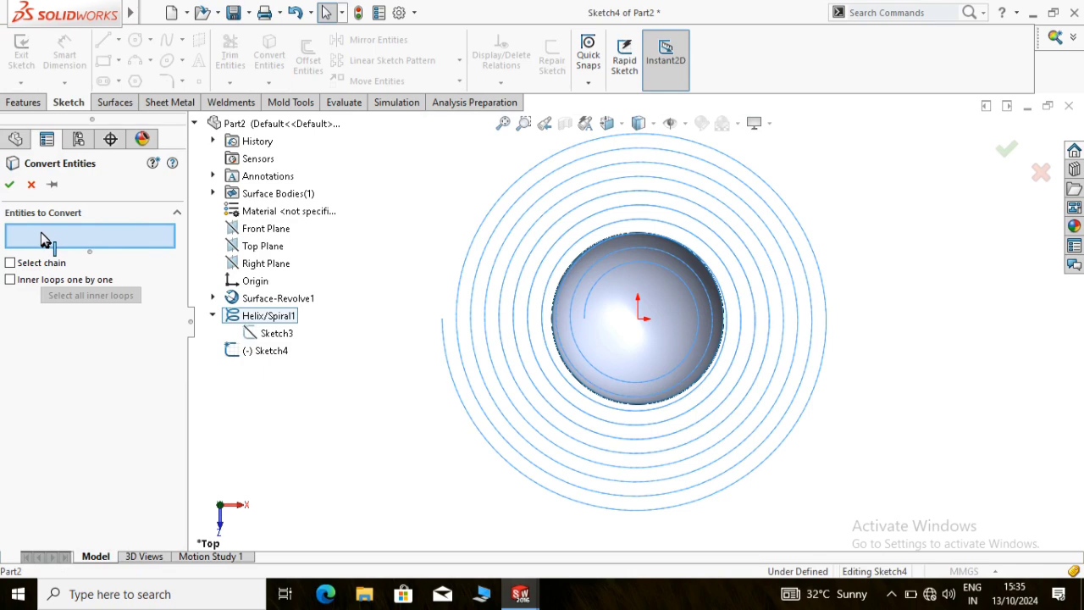
{"action": "left_click", "coordinate": [8, 185]}
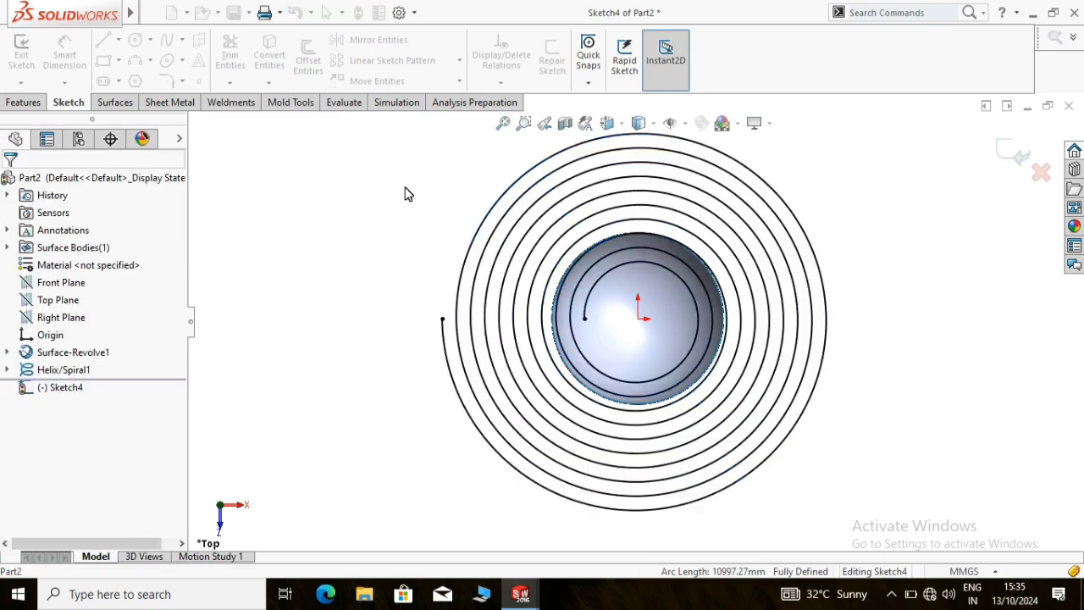
{"action": "left_click", "coordinate": [24, 62]}
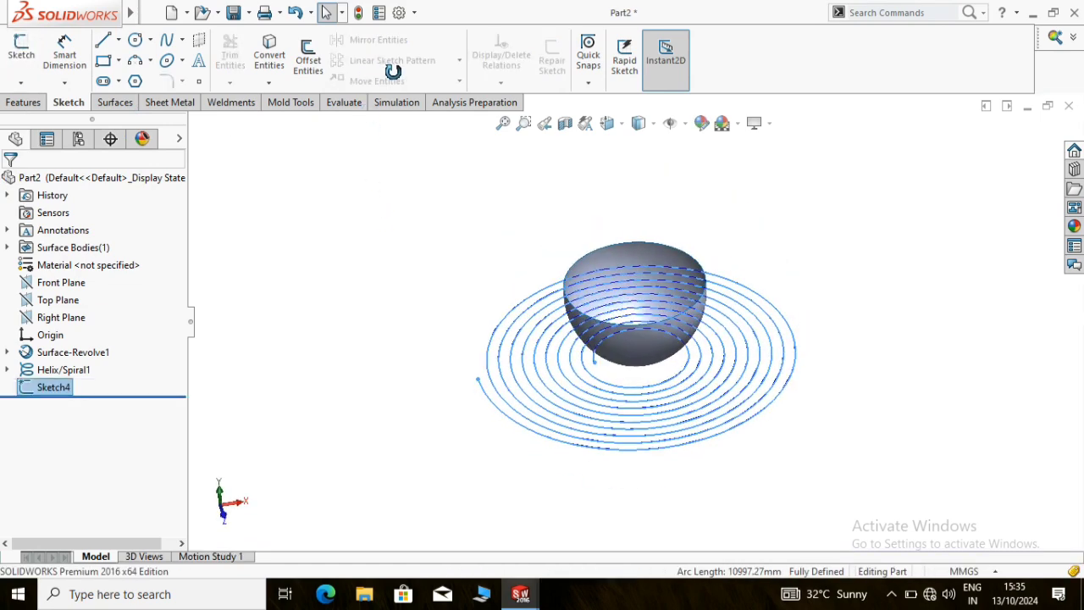
Project the converted spiral sketch onto the bowl's revolved face as a Sketch on faces projected curve
{"action": "left_click", "coordinate": [23, 103]}
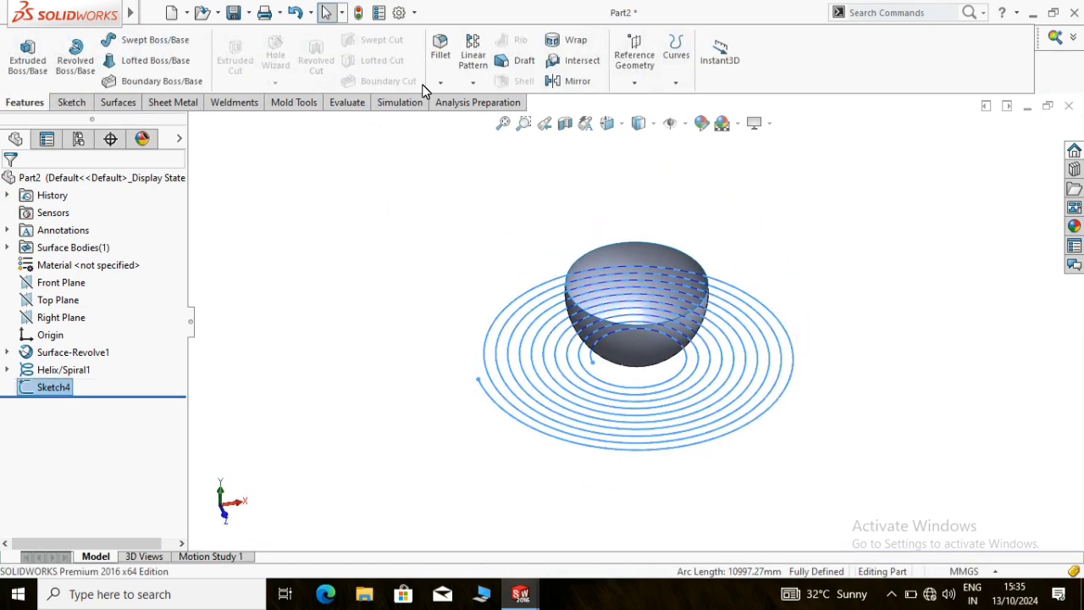
{"action": "left_click", "coordinate": [636, 86]}
{"action": "left_click", "coordinate": [672, 84]}
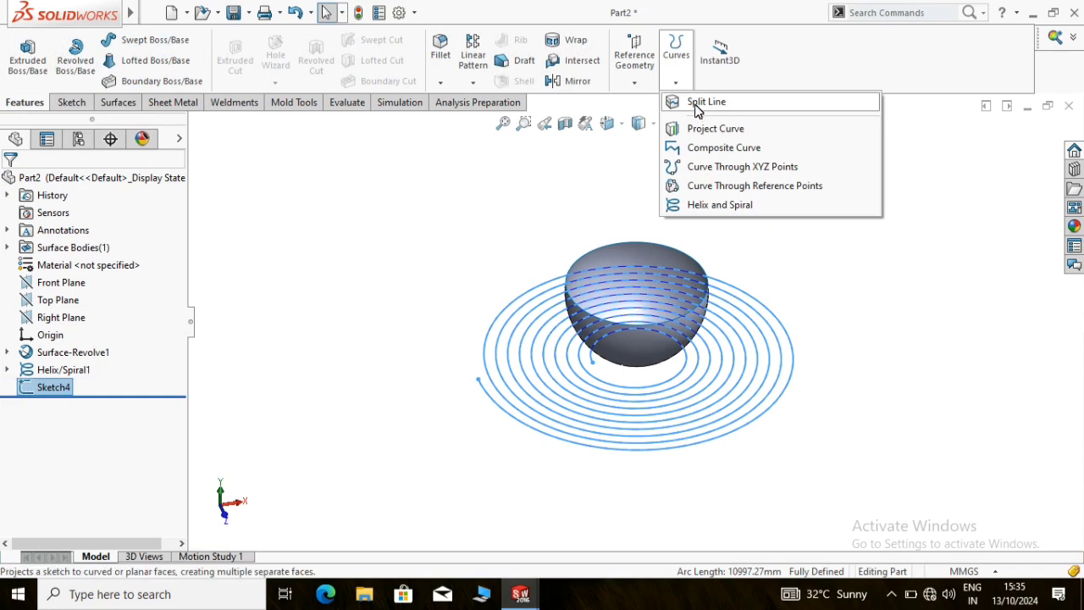
{"action": "left_click", "coordinate": [702, 128]}
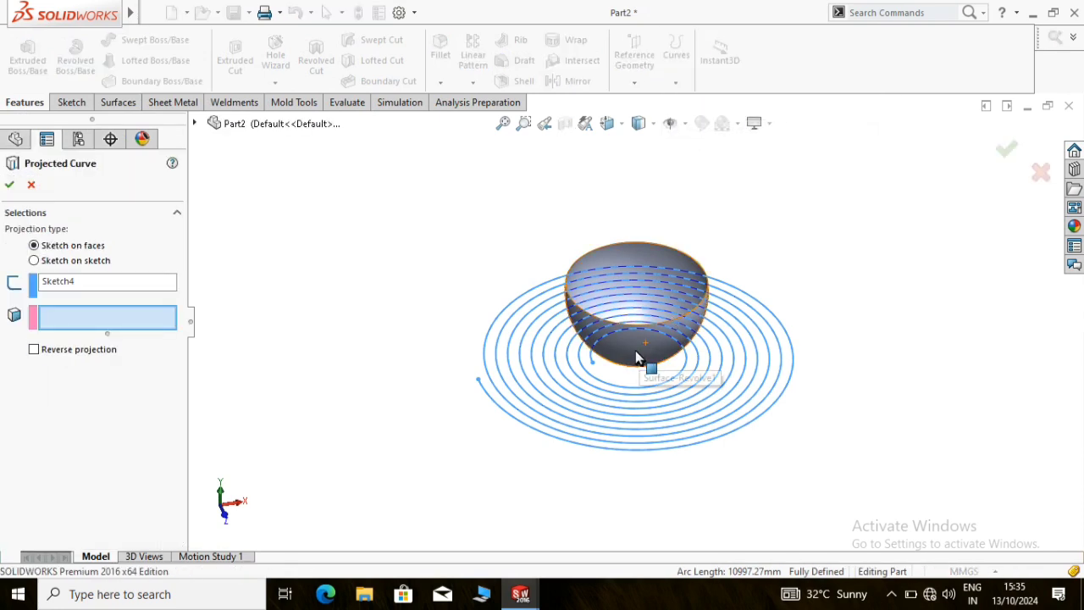
{"action": "key", "text": "ctrl+1"}
{"action": "left_click", "coordinate": [653, 330]}
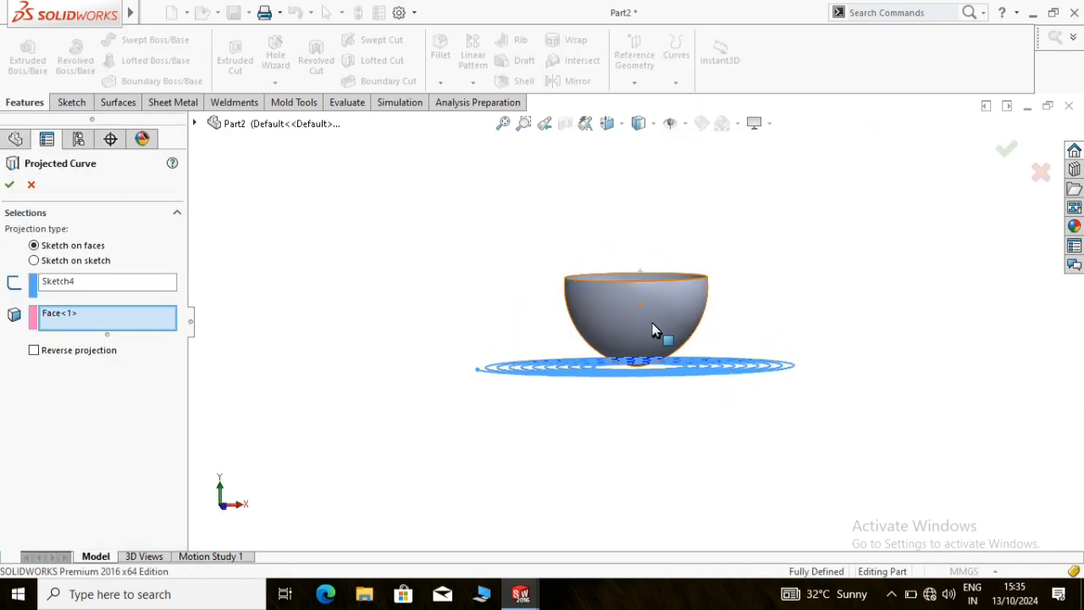
{"action": "middle_click_drag", "start_coordinate": [706, 251], "coordinate": [559, 277]}
{"action": "left_click", "coordinate": [10, 186]}
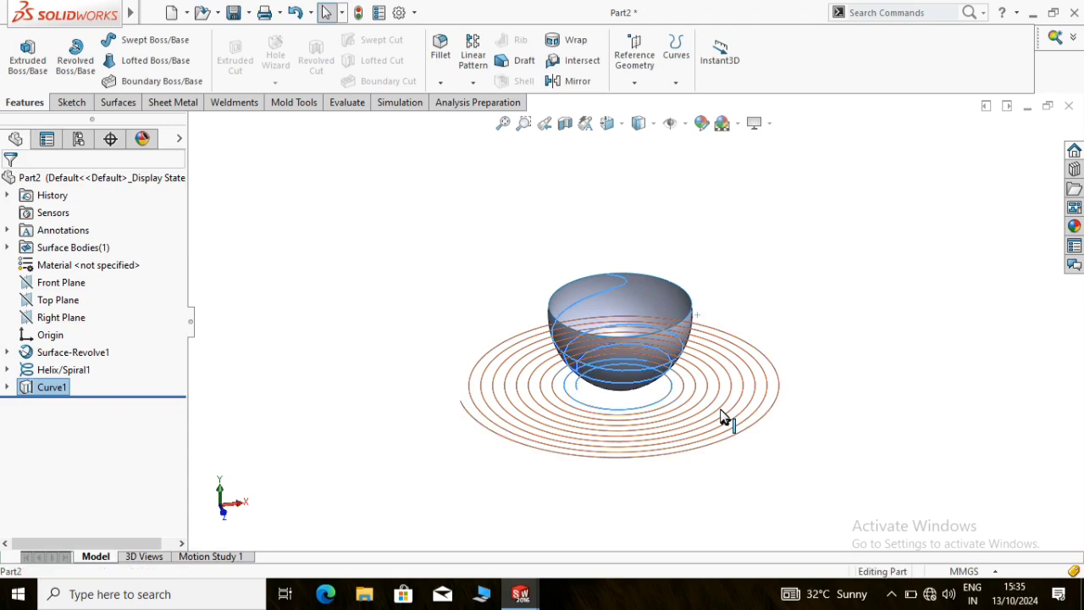
Hide the flat spiral curve and the revolved bowl surface, leaving the projected curve shown
{"action": "right_click", "coordinate": [721, 410]}
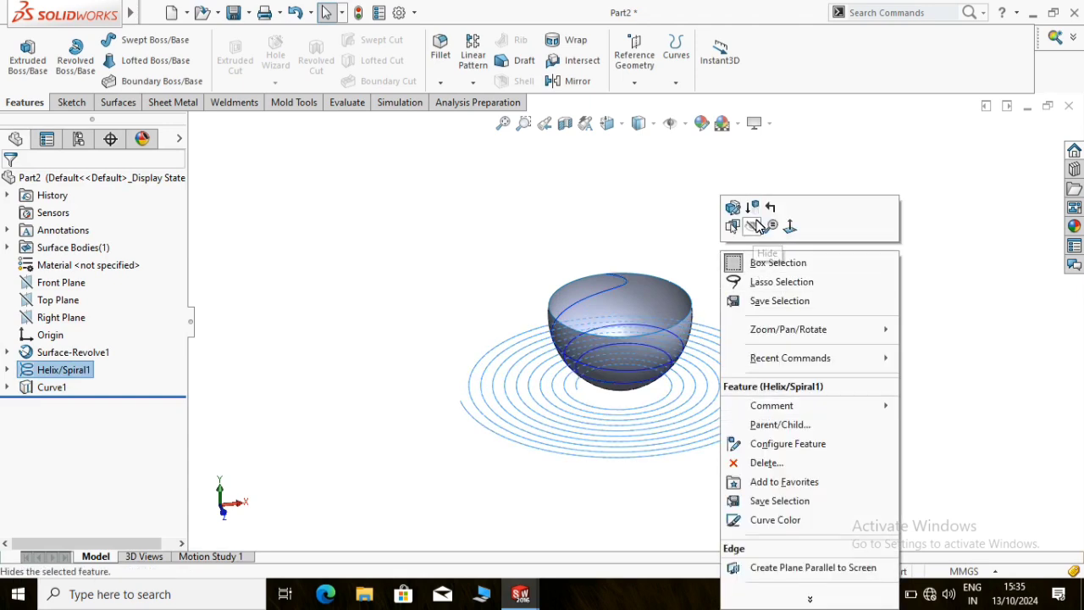
{"action": "left_click", "coordinate": [756, 225]}
{"action": "scroll", "coordinate": [638, 245], "scroll_direction": "down", "scroll_amount": 2}
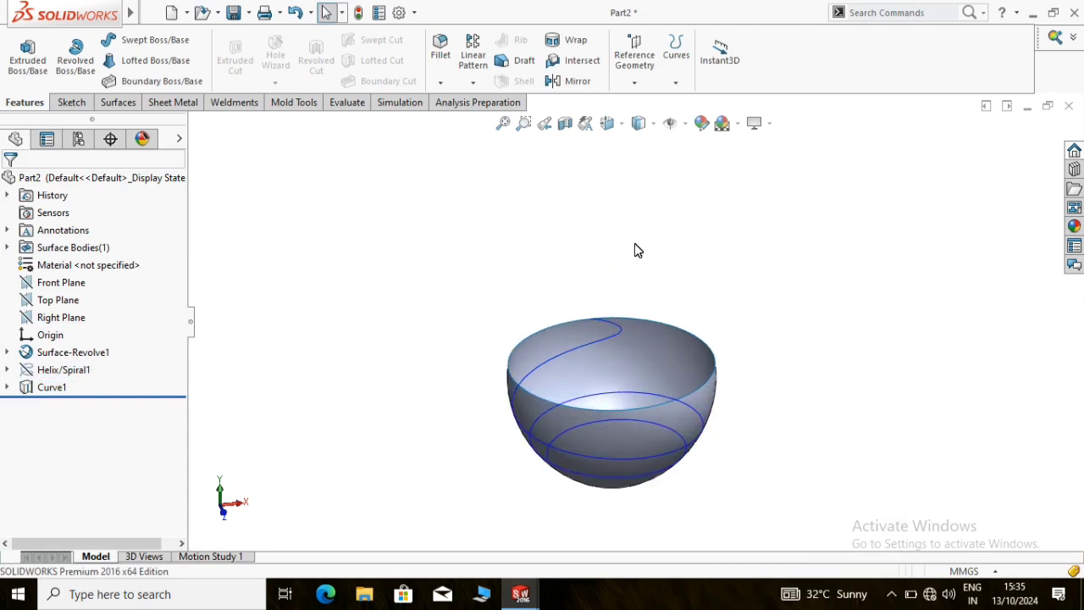
{"action": "right_click", "coordinate": [666, 370]}
{"action": "left_click", "coordinate": [704, 174]}
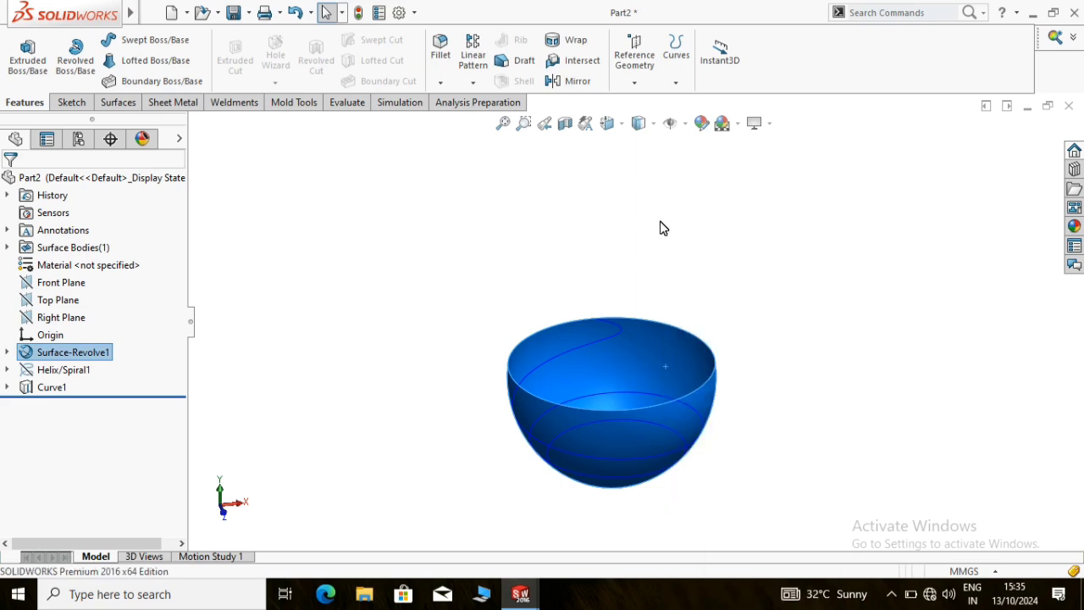
{"action": "scroll", "coordinate": [641, 415], "scroll_direction": "down", "scroll_amount": 2}
{"action": "mouse_move", "coordinate": [641, 415]}
{"action": "middle_mouse_down"}
{"action": "mouse_move", "coordinate": [646, 250]}
{"action": "mouse_move", "coordinate": [658, 404]}
{"action": "mouse_move", "coordinate": [634, 392]}
{"action": "mouse_move", "coordinate": [646, 409]}
{"action": "middle_mouse_up"}
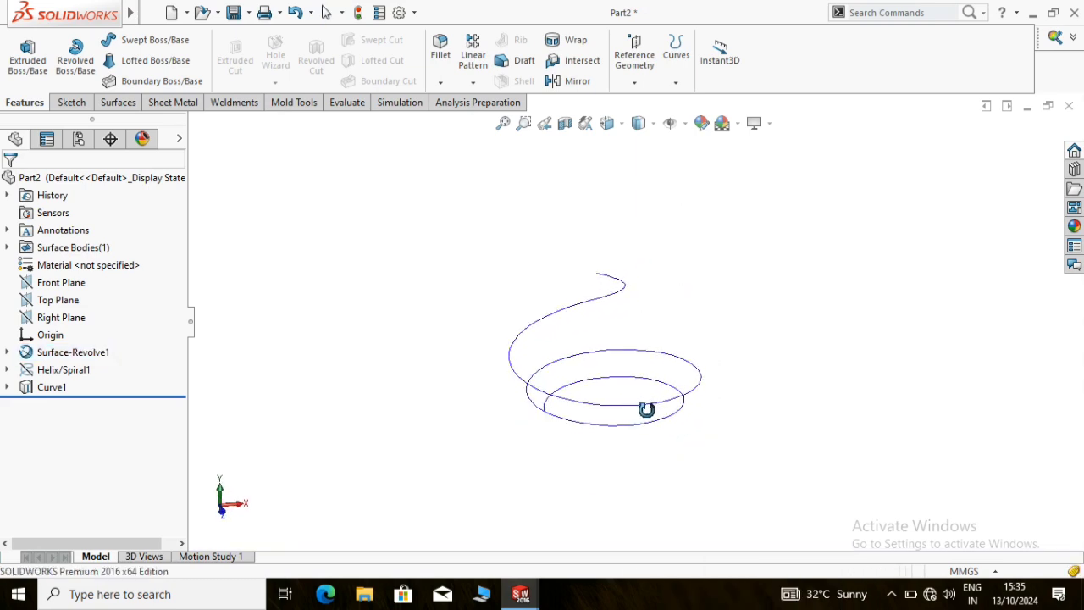
{"action": "left_click", "coordinate": [48, 317]}
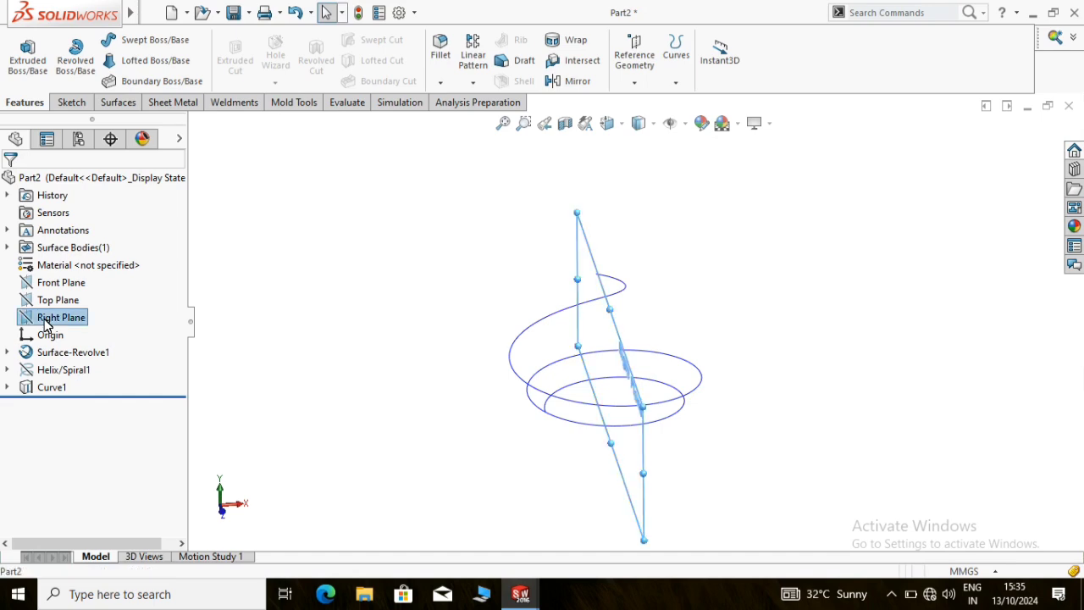
{"action": "right_click", "coordinate": [46, 324]}
{"action": "left_click", "coordinate": [421, 185]}
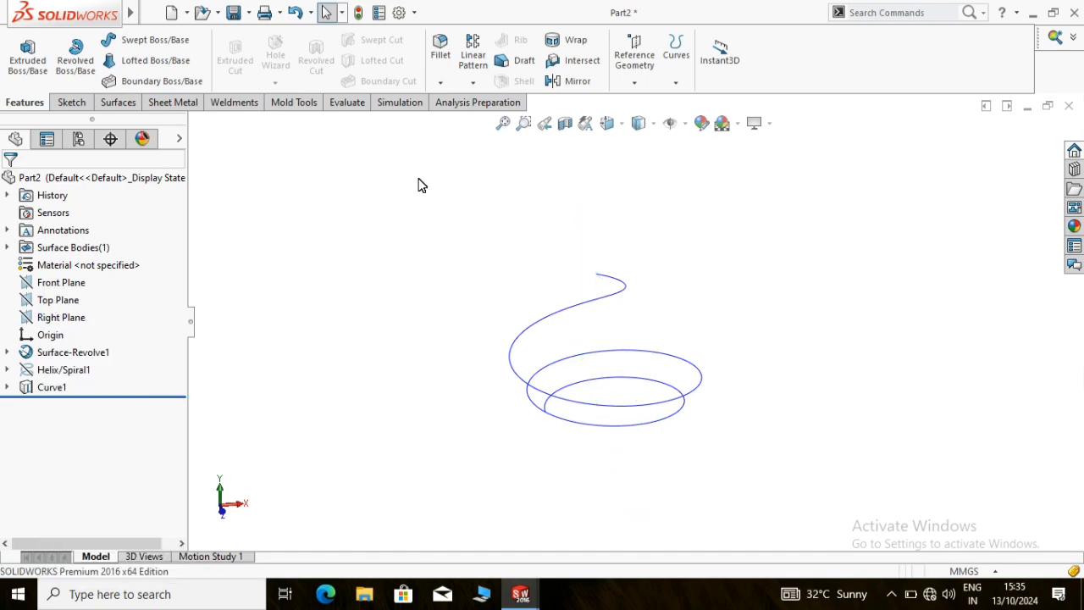
Sweep a 10 mm circular profile along the projected spiral curve to form a solid coil
{"action": "left_click", "coordinate": [150, 43]}
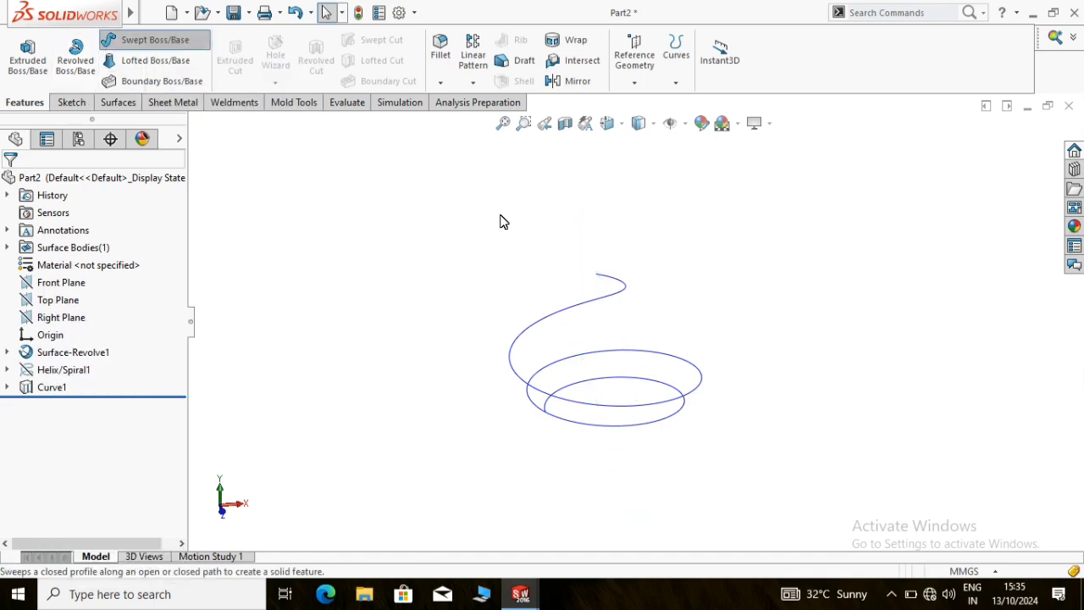
{"action": "scroll", "coordinate": [584, 432], "scroll_direction": "down", "scroll_amount": 3}
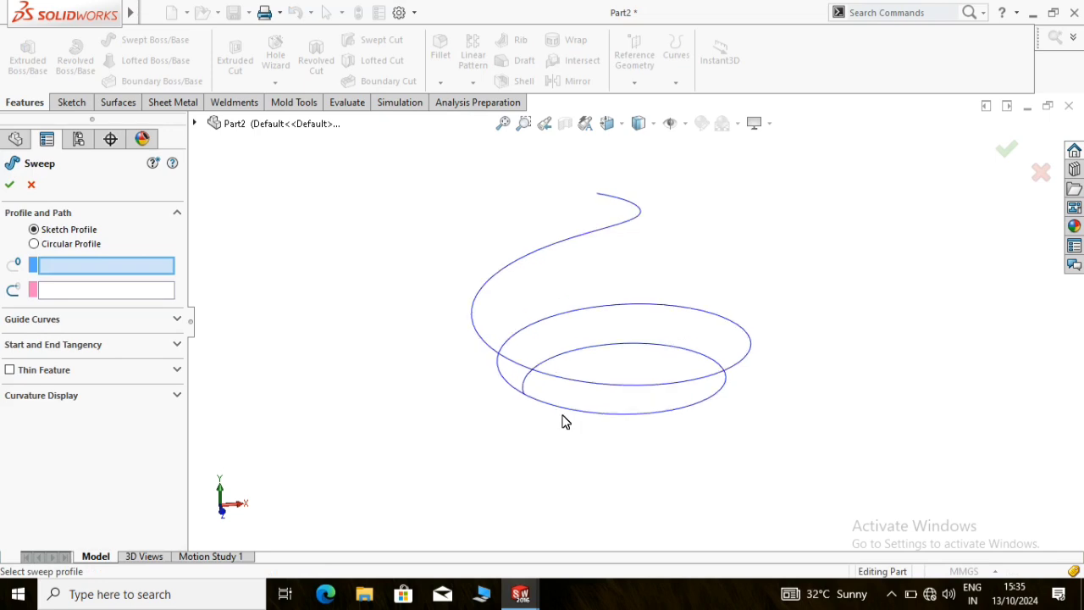
{"action": "left_click", "coordinate": [34, 244]}
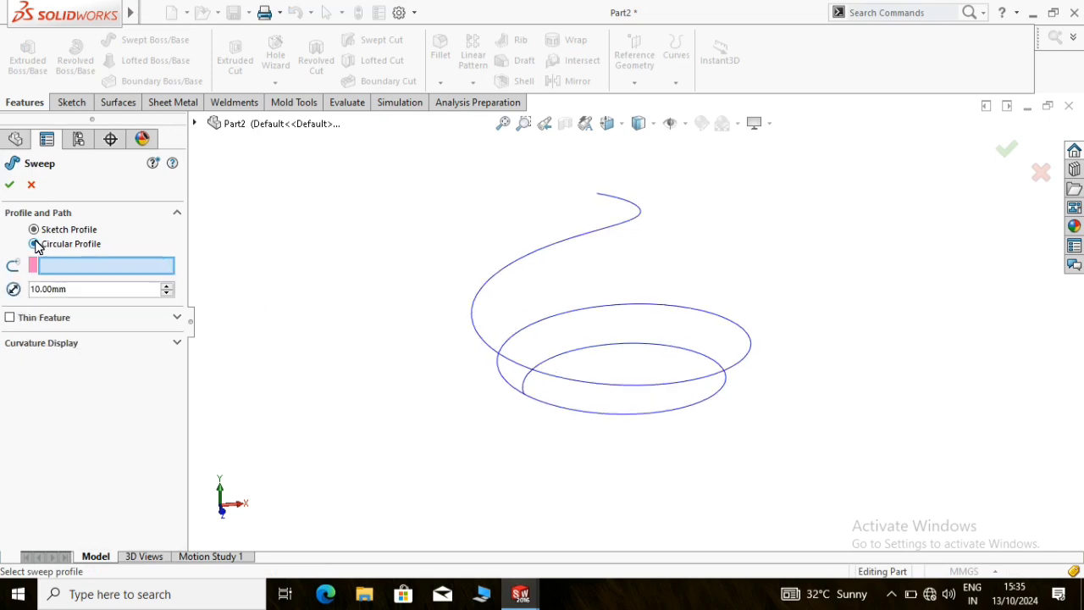
{"action": "left_click", "coordinate": [592, 240]}
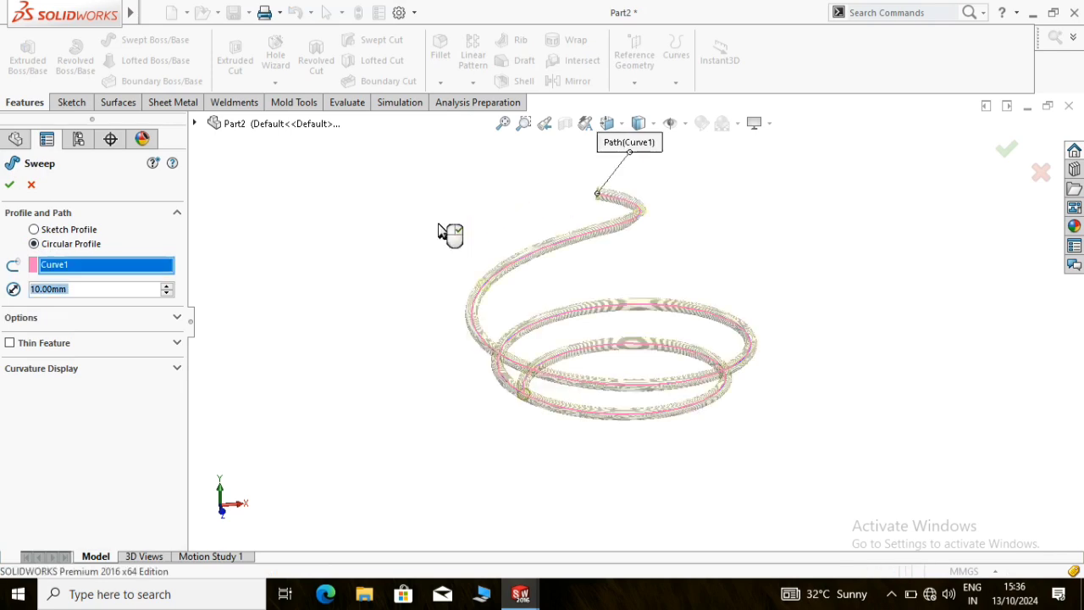
{"action": "middle_click_drag", "start_coordinate": [648, 249], "coordinate": [585, 261]}
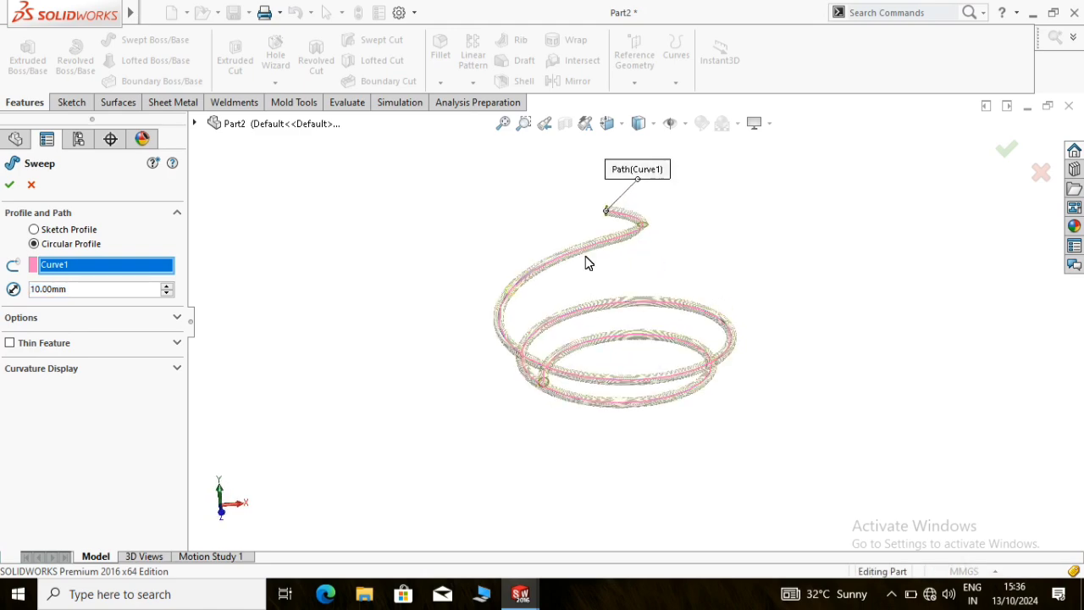
{"action": "left_click", "coordinate": [10, 188]}
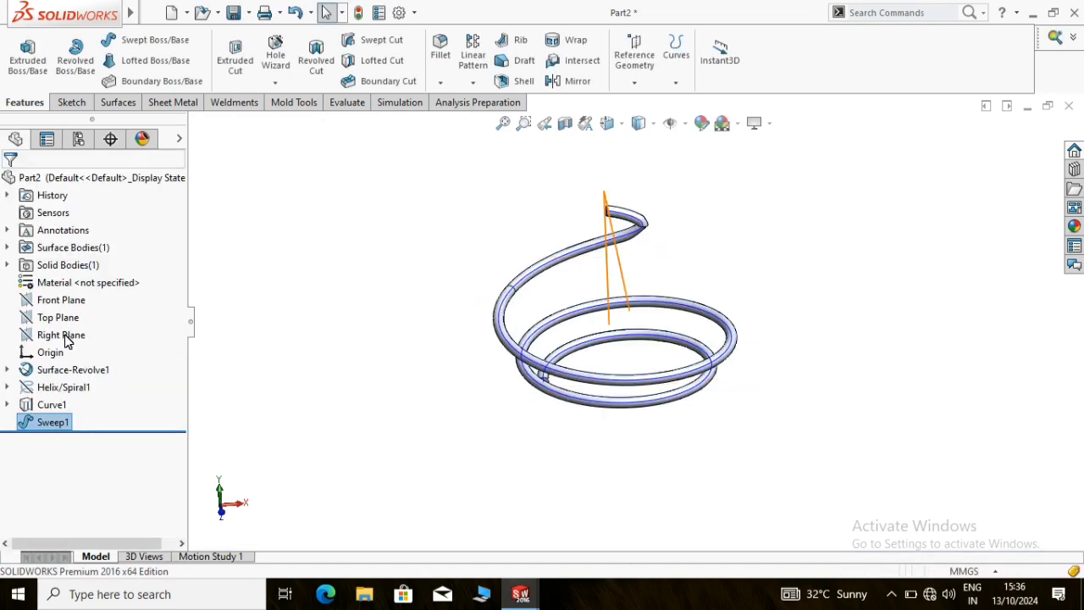
View the Right Plane straight on and show the profile sketch of the revolved surface
{"action": "right_click", "coordinate": [67, 337]}
{"action": "key", "text": "Escape"}
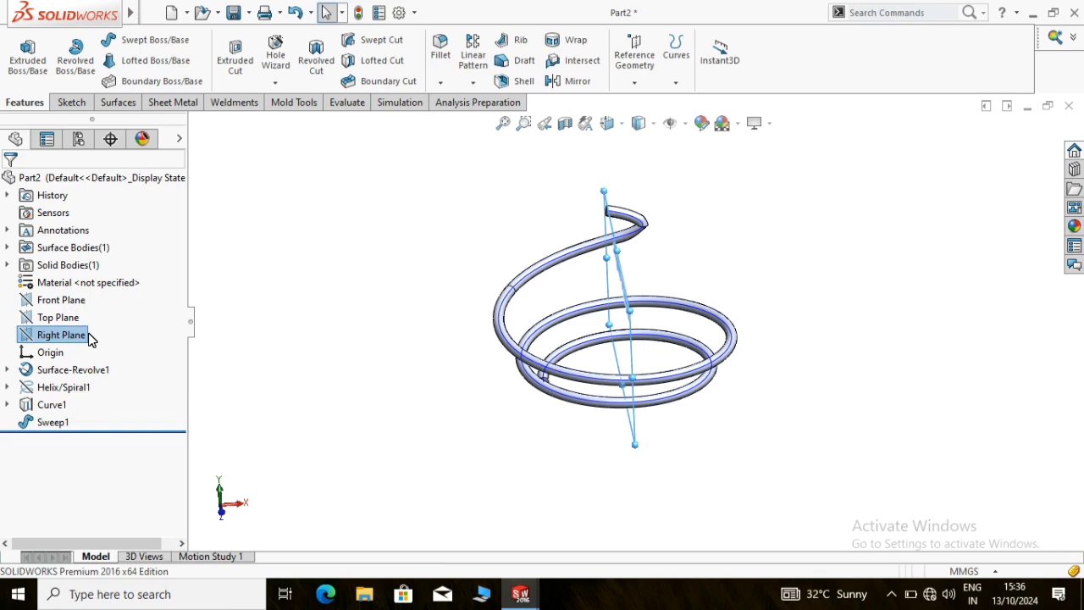
{"action": "right_click", "coordinate": [91, 339]}
{"action": "left_click", "coordinate": [161, 310]}
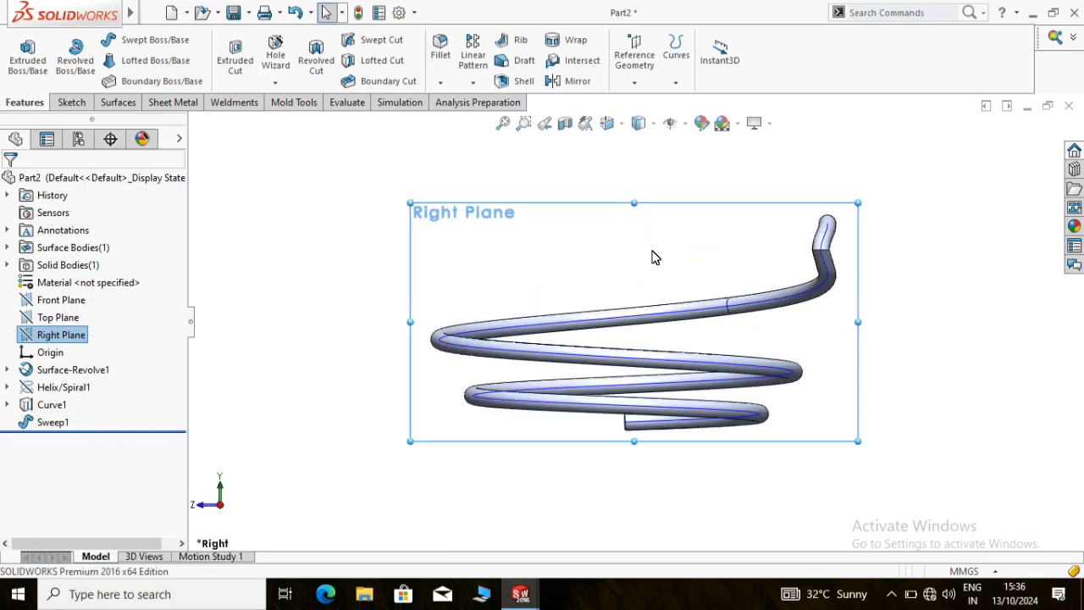
{"action": "left_click", "coordinate": [7, 370]}
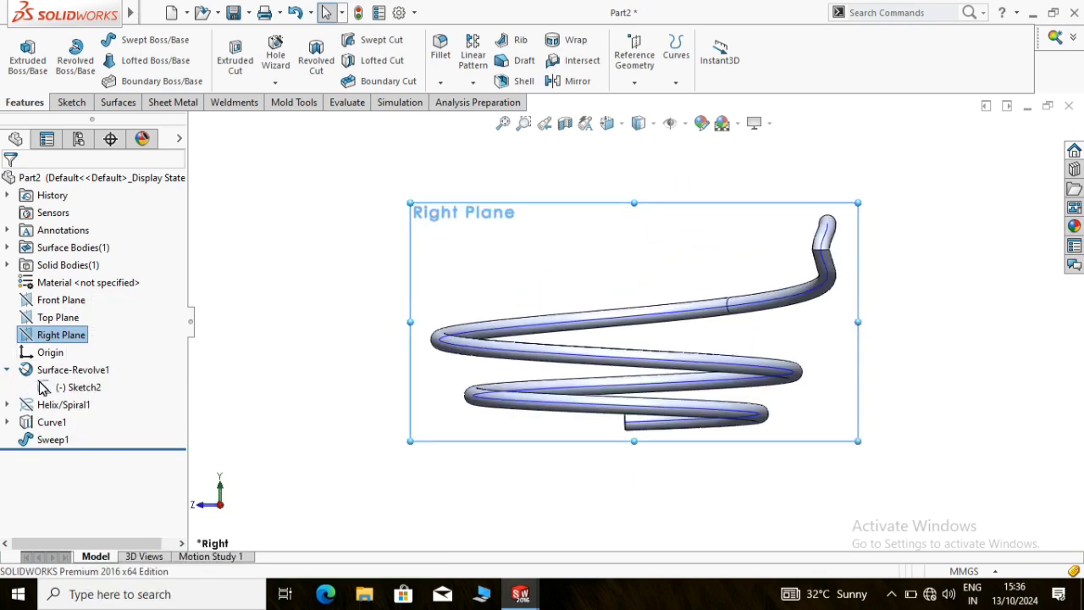
{"action": "right_click", "coordinate": [77, 388]}
{"action": "left_click", "coordinate": [91, 331]}
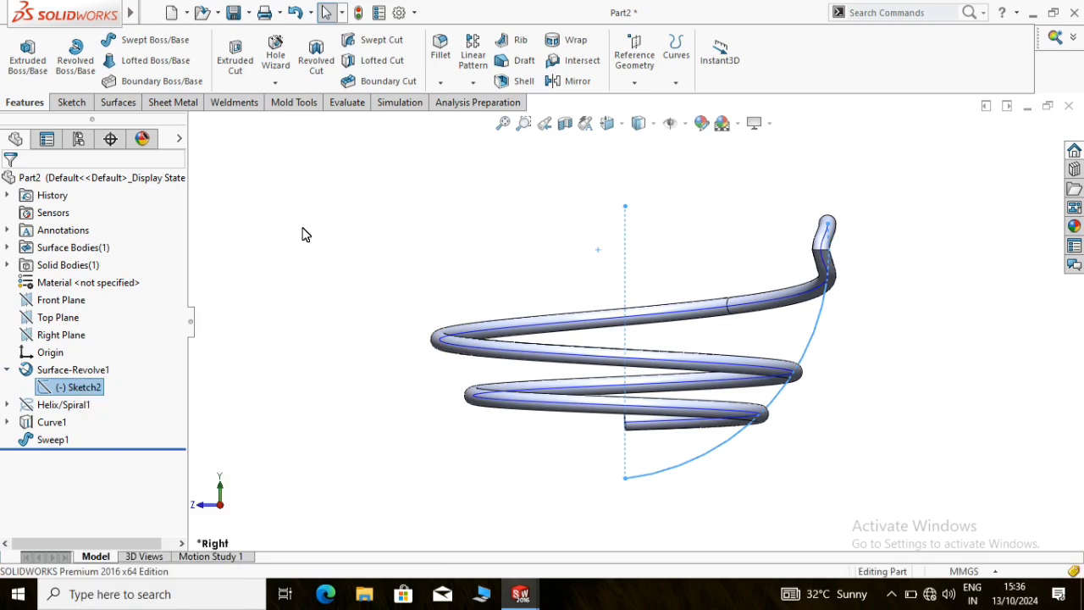
{"action": "left_click", "coordinate": [302, 229]}
Start a sketch on the Right Plane, convert the bowl's profile arc into it, and close the sketch
{"action": "left_click", "coordinate": [71, 103]}
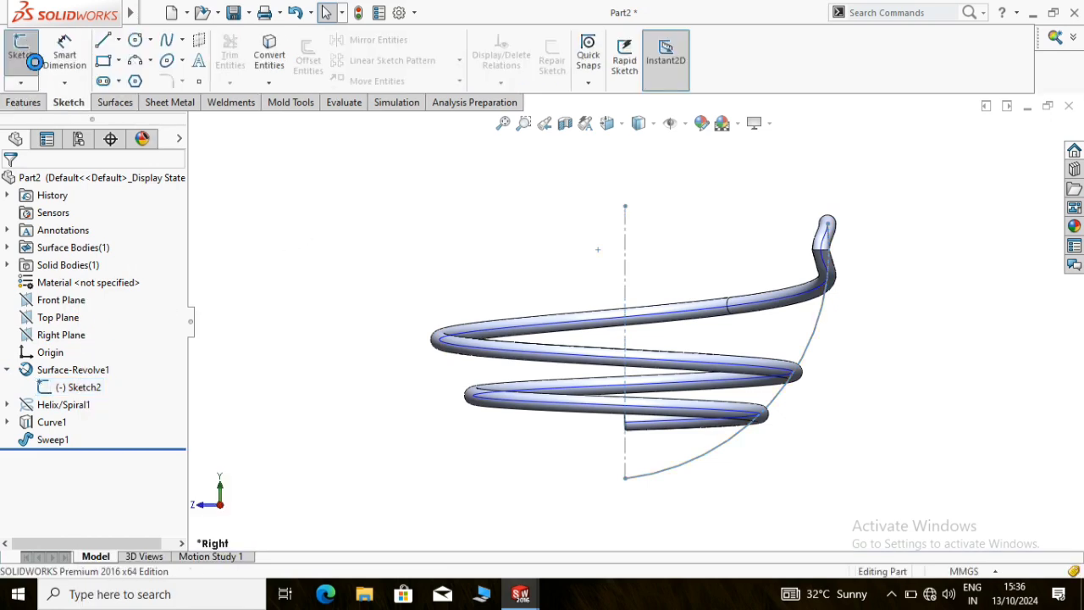
{"action": "left_click", "coordinate": [21, 50]}
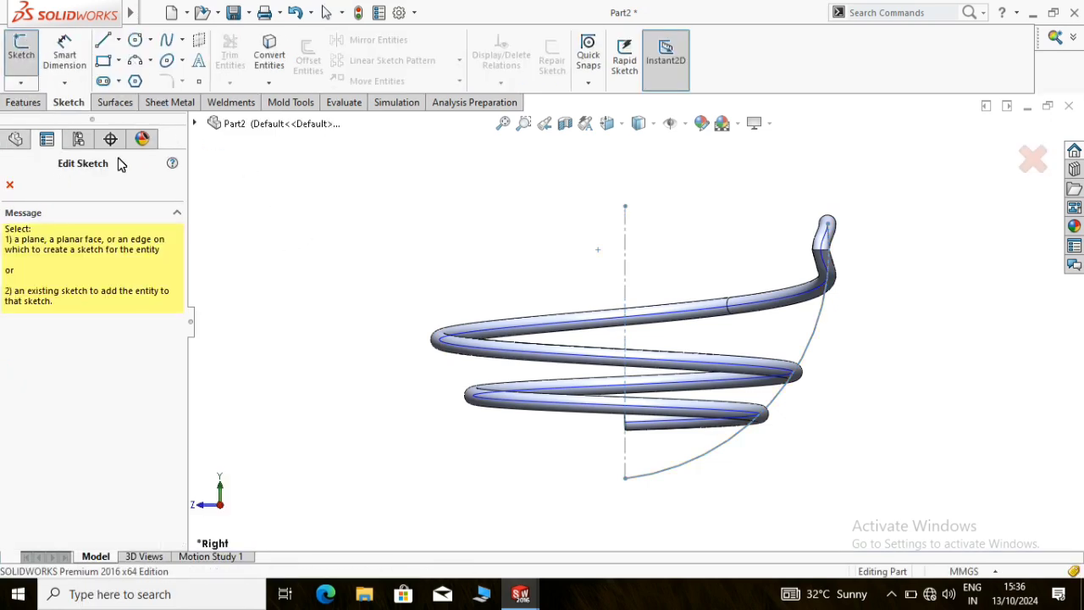
{"action": "left_click", "coordinate": [194, 123]}
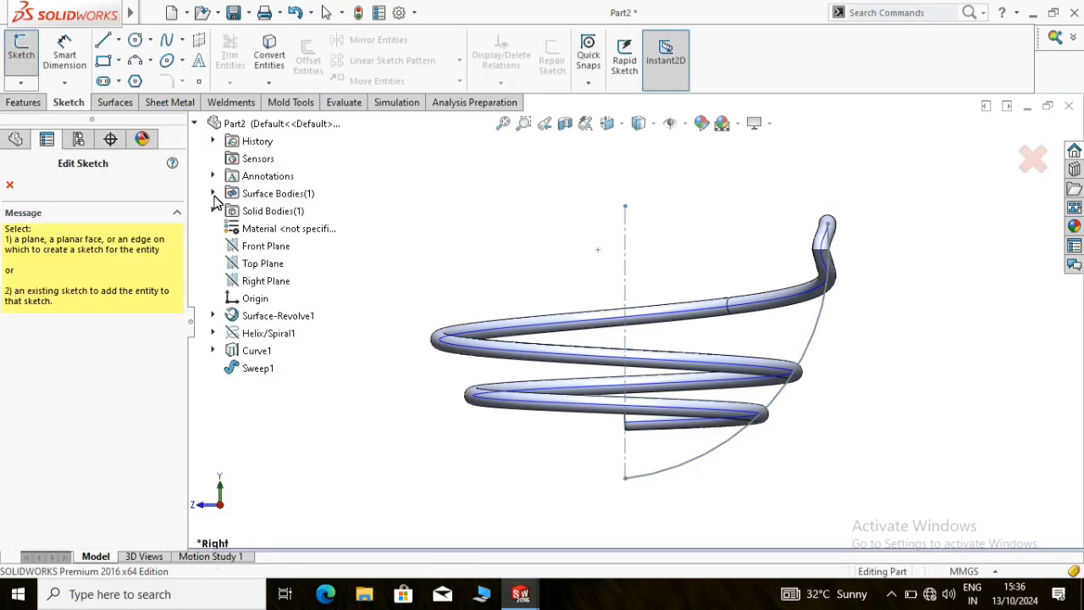
{"action": "left_click", "coordinate": [266, 280]}
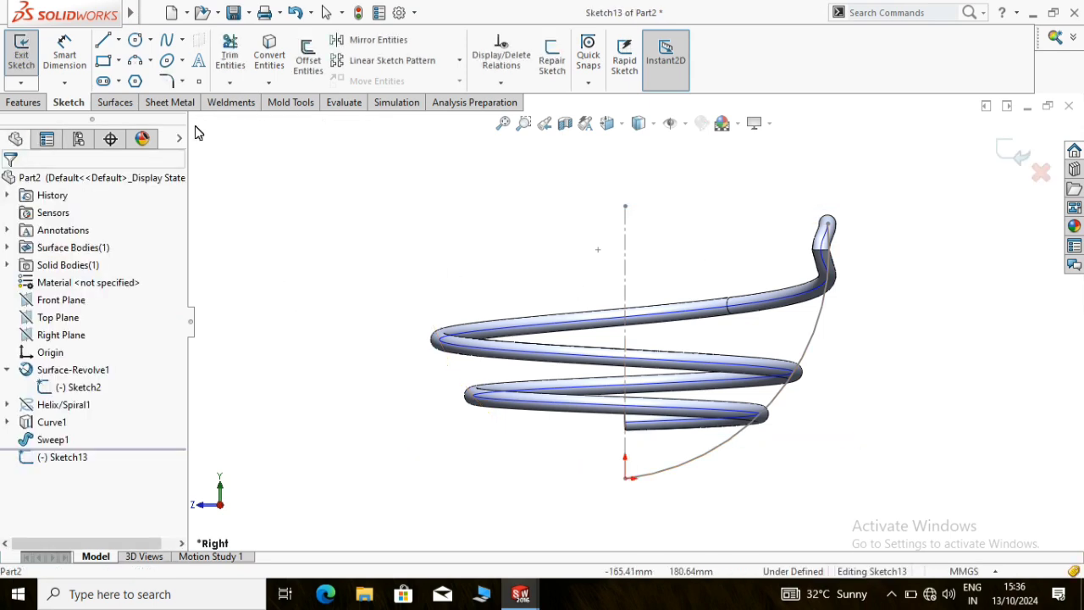
{"action": "left_click", "coordinate": [269, 52]}
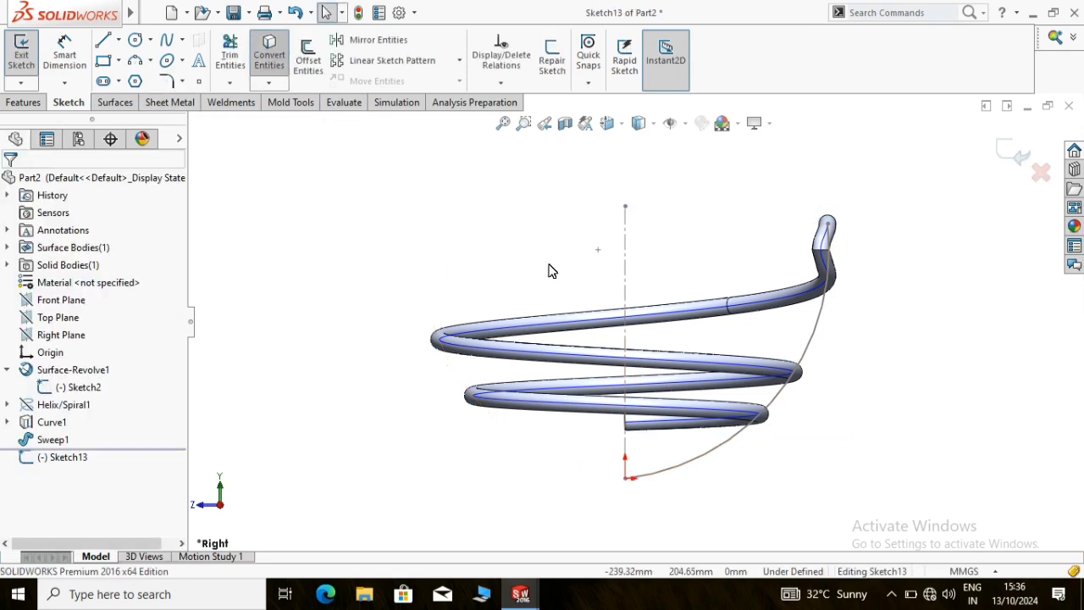
{"action": "left_click", "coordinate": [818, 363]}
{"action": "left_click", "coordinate": [8, 186]}
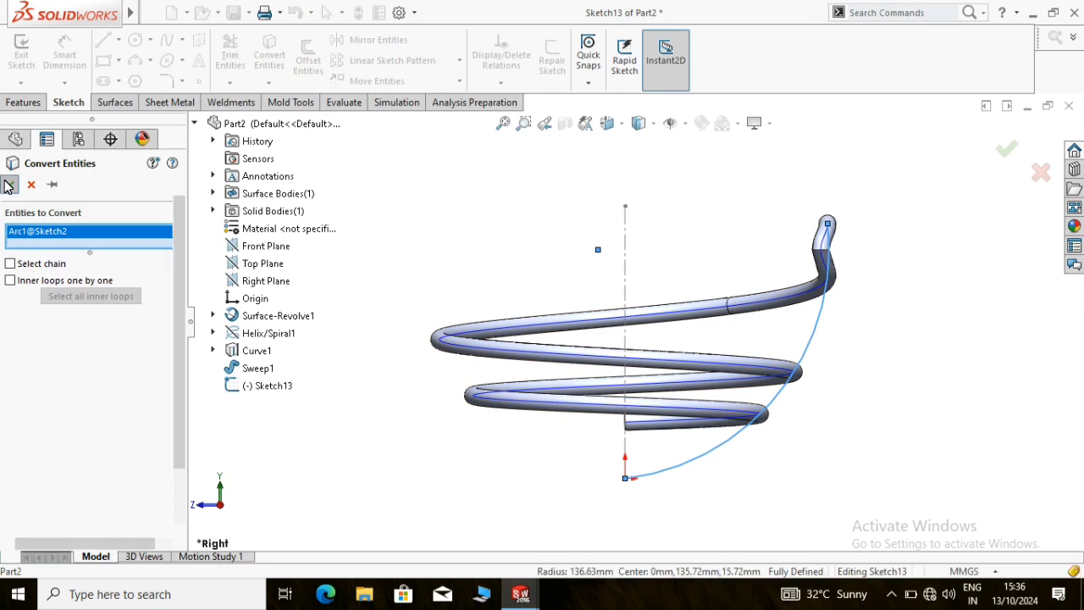
{"action": "double_click", "coordinate": [450, 222]}
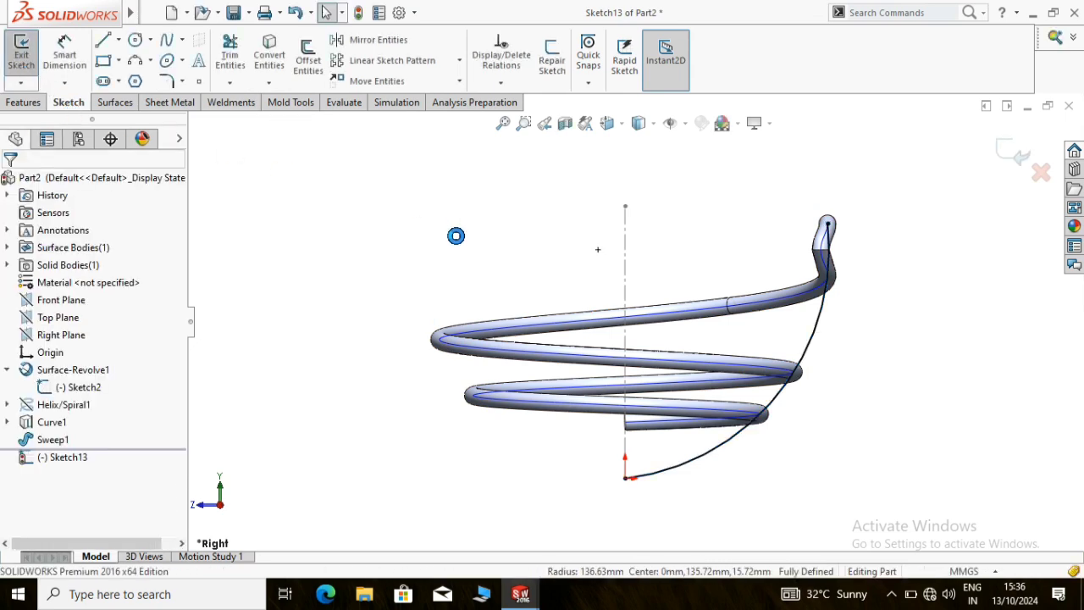
Sweep a 10 mm circular profile along the converted bowl arc to form a solid rib
{"action": "scroll", "coordinate": [445, 230], "scroll_direction": "up", "scroll_amount": 1}
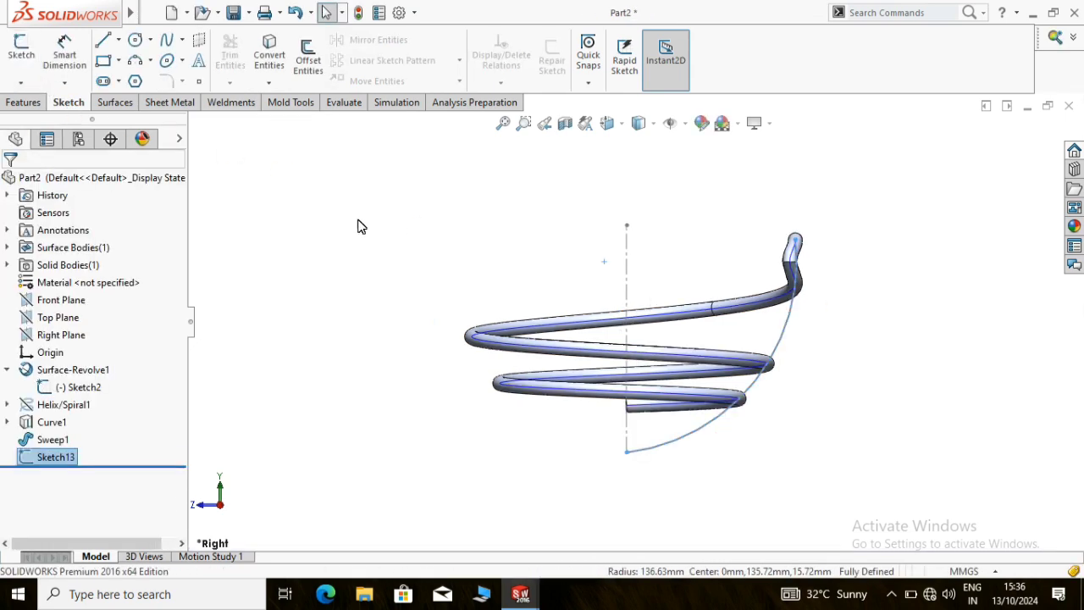
{"action": "middle_click_drag", "start_coordinate": [673, 268], "coordinate": [648, 318]}
{"action": "left_click", "coordinate": [23, 102]}
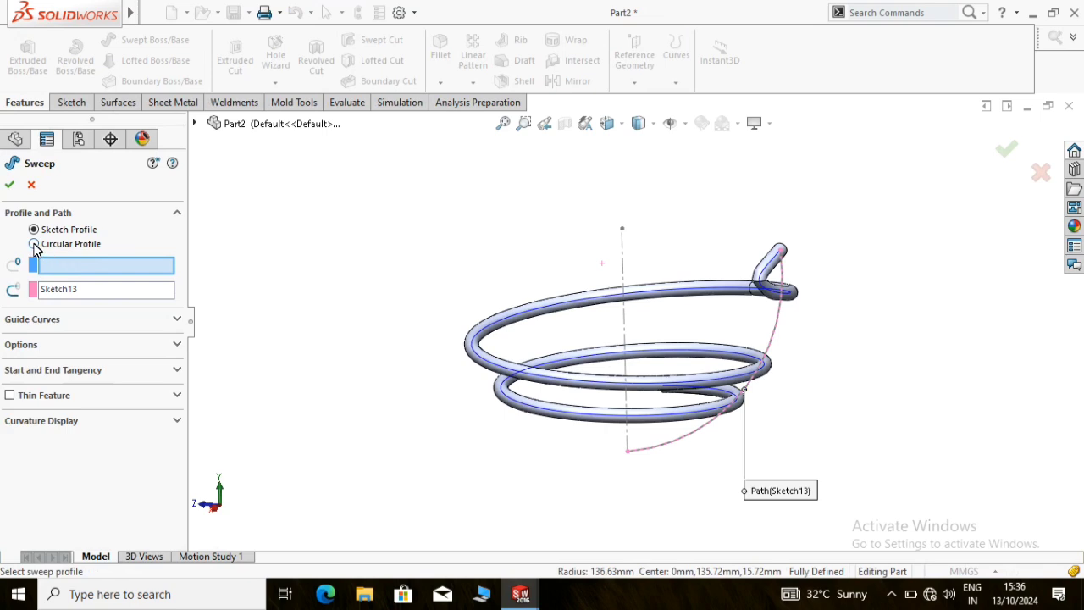
{"action": "left_click", "coordinate": [34, 244]}
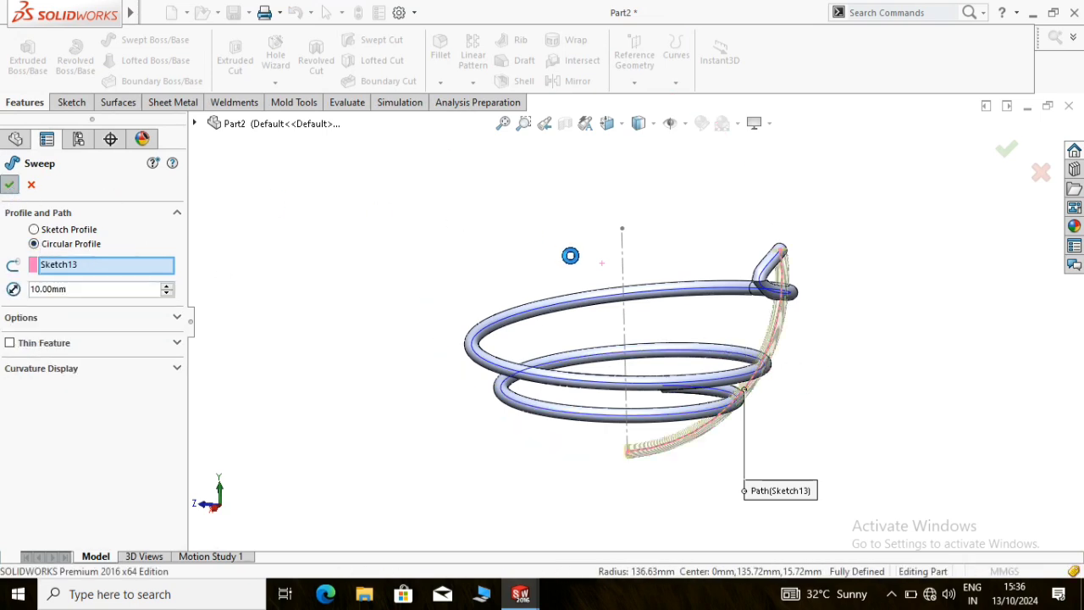
Circular-pattern the swept rib about the bowl's vertical centerline with 50 equally spaced instances over 360 degrees
{"action": "scroll", "coordinate": [666, 203], "scroll_direction": "up", "scroll_amount": 1}
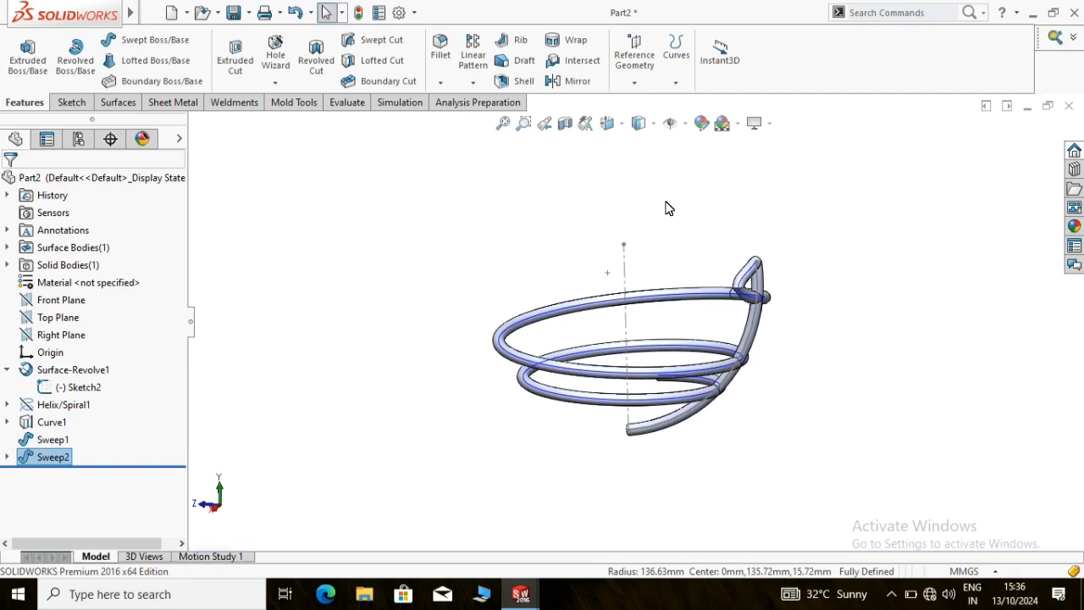
{"action": "middle_click_drag", "start_coordinate": [666, 204], "coordinate": [664, 231]}
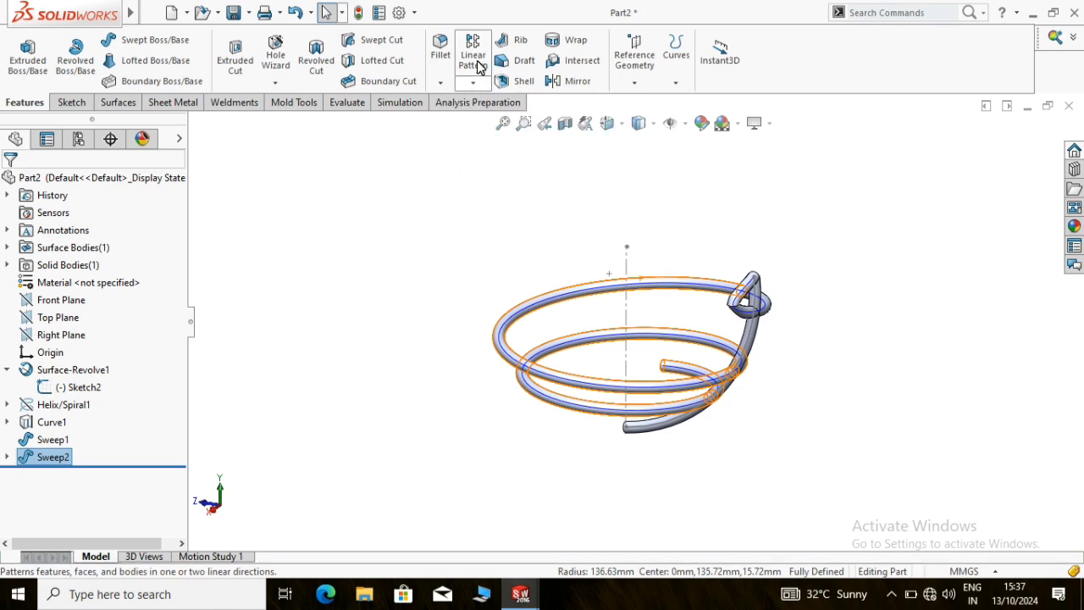
{"action": "left_click", "coordinate": [475, 88]}
{"action": "left_click", "coordinate": [491, 127]}
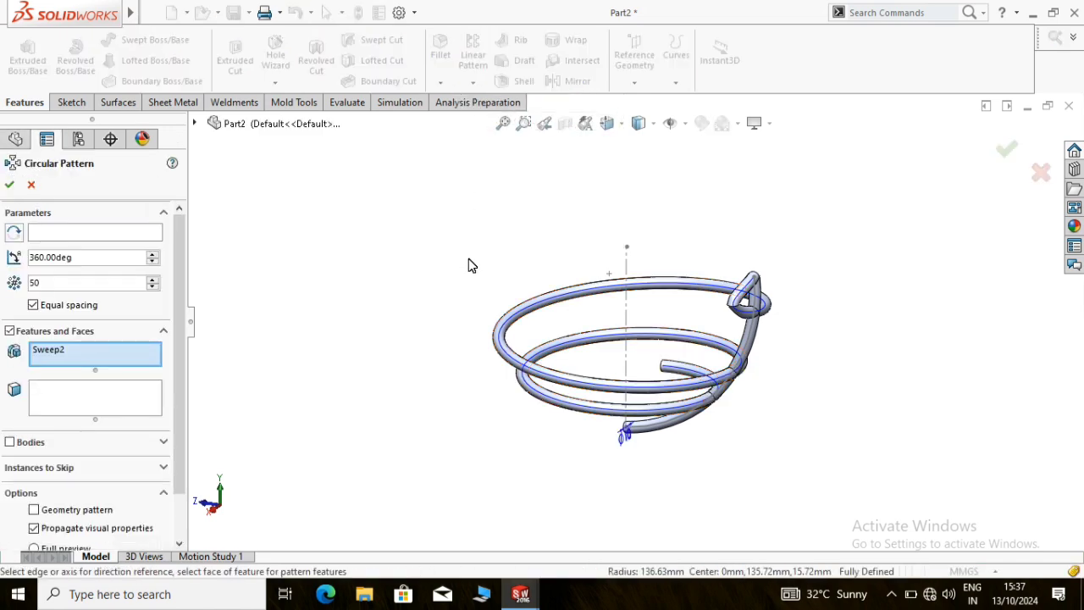
{"action": "left_click", "coordinate": [82, 236]}
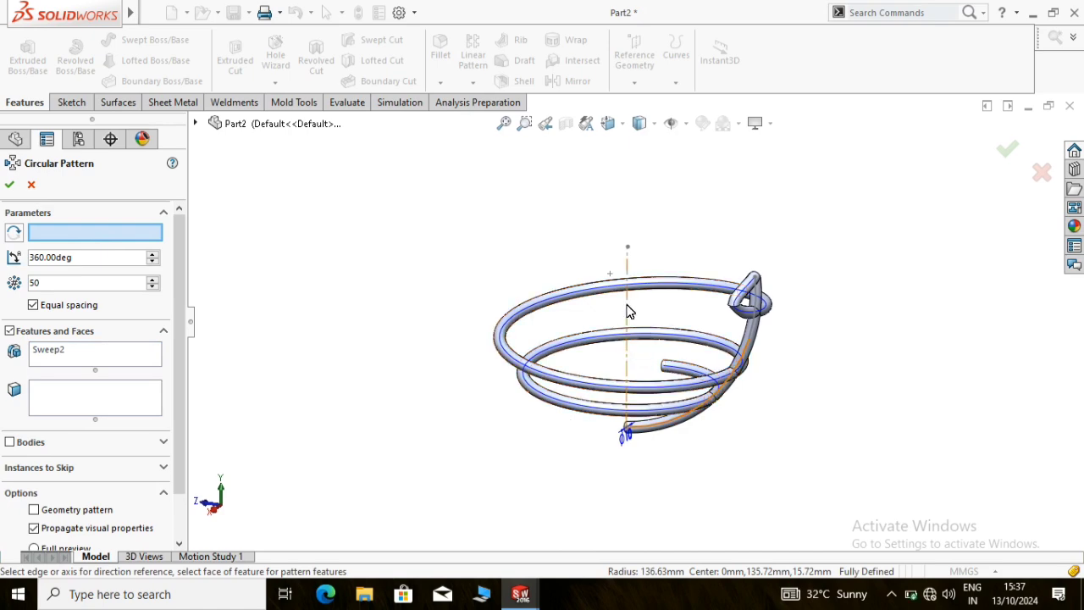
{"action": "left_click", "coordinate": [626, 311]}
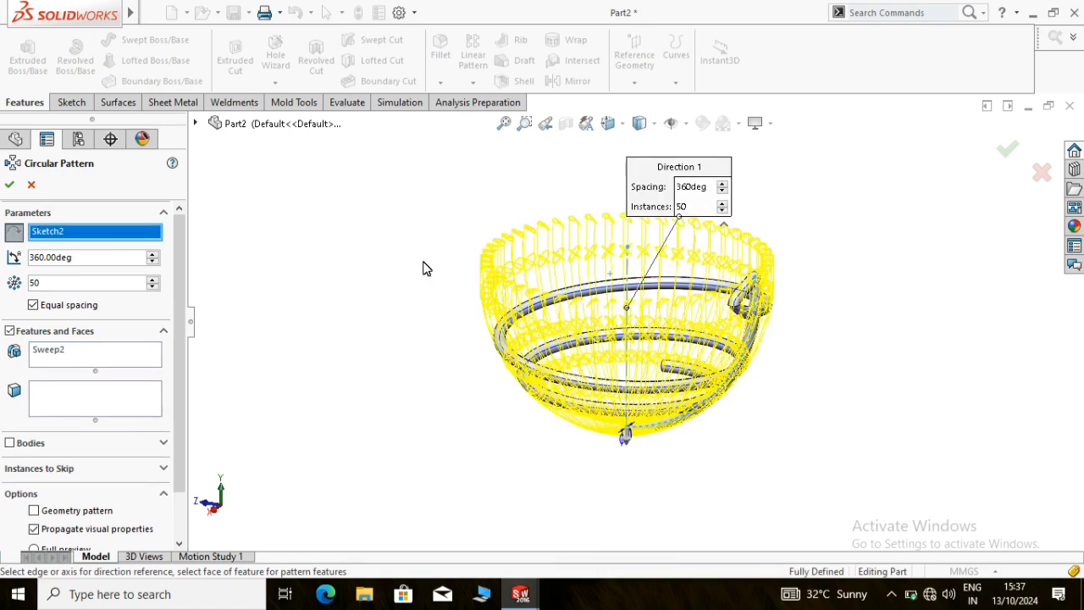
{"action": "middle_click_drag", "start_coordinate": [429, 269], "coordinate": [427, 292]}
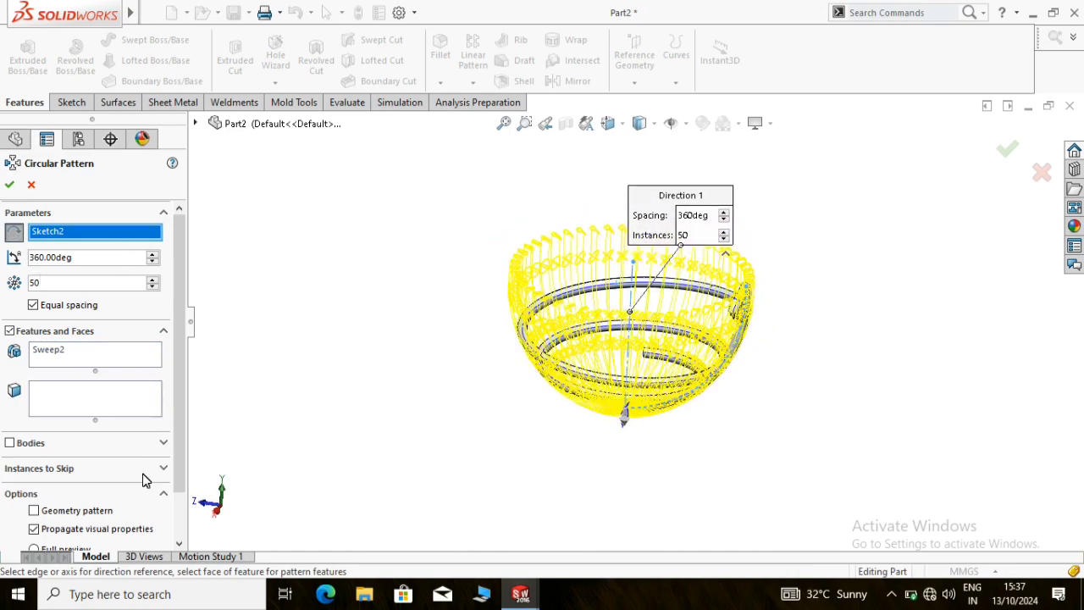
{"action": "scroll", "coordinate": [179, 436], "scroll_direction": "down", "scroll_amount": 2}
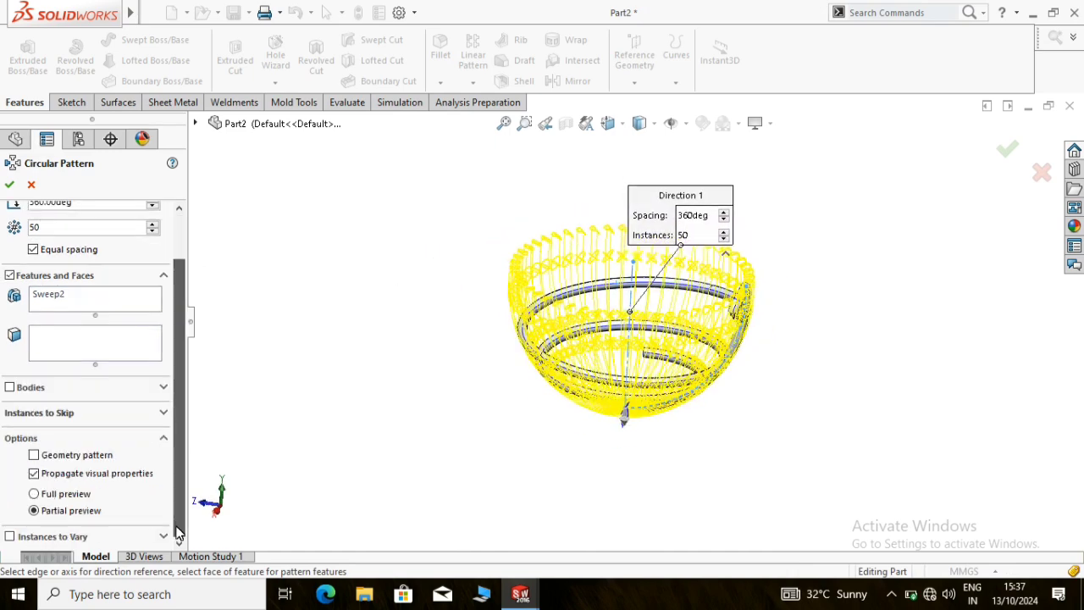
{"action": "left_click", "coordinate": [34, 494]}
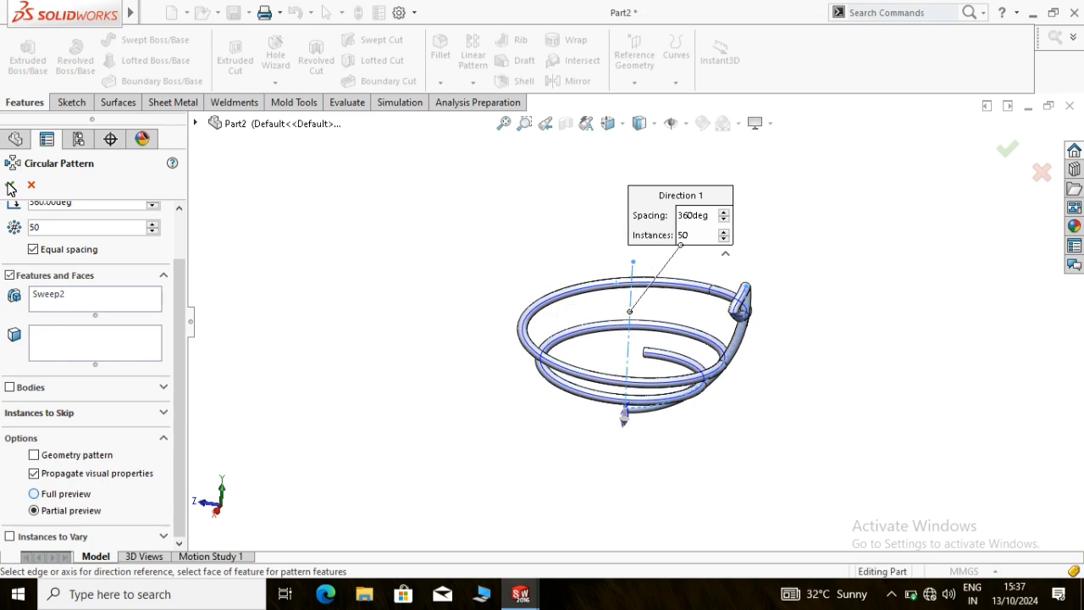
{"action": "left_click", "coordinate": [10, 186]}
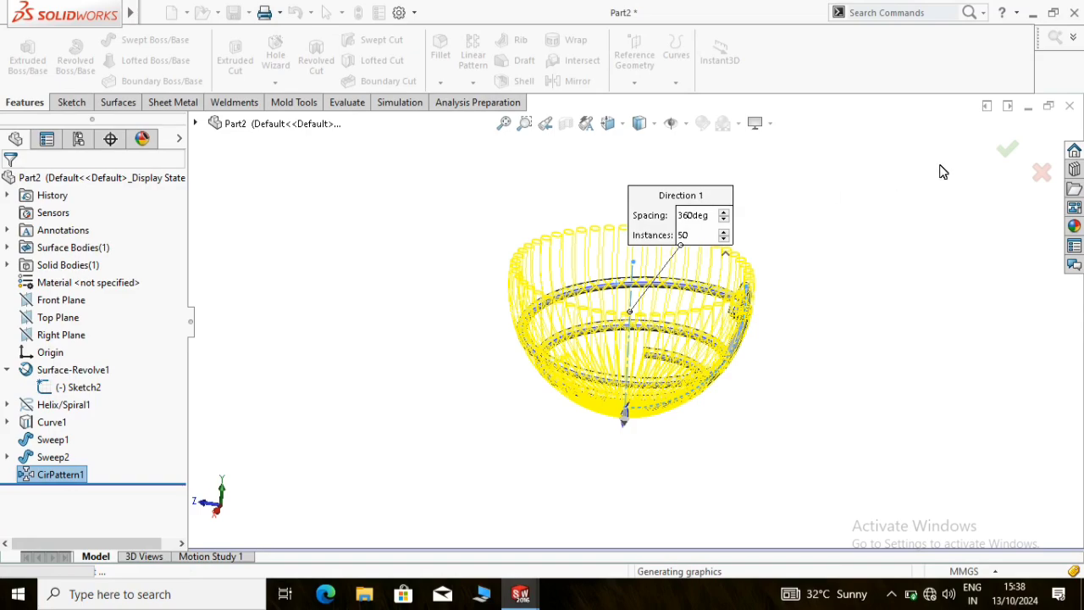
Examine the patterned ribs and the spiral coil from several sides, including the bowl's inside
{"action": "mouse_move", "coordinate": [767, 164]}
{"action": "middle_mouse_down"}
{"action": "mouse_move", "coordinate": [771, 152]}
{"action": "mouse_move", "coordinate": [793, 215]}
{"action": "mouse_move", "coordinate": [827, 223]}
{"action": "mouse_move", "coordinate": [802, 139]}
{"action": "middle_mouse_up"}
{"action": "scroll", "coordinate": [635, 247], "scroll_direction": "up", "scroll_amount": 2}
{"action": "middle_click_drag", "start_coordinate": [635, 251], "coordinate": [766, 433]}
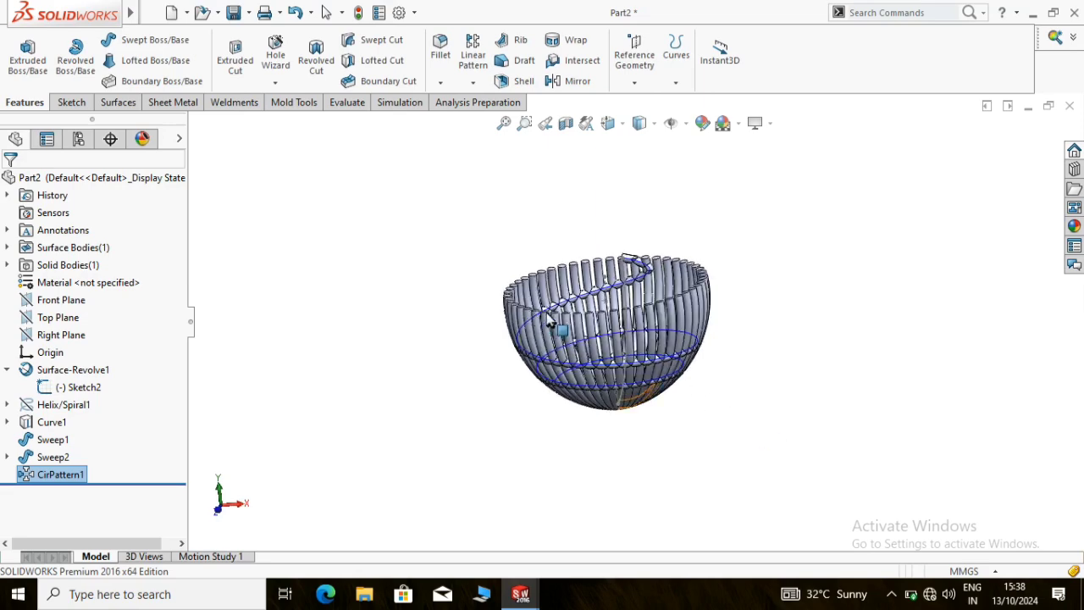
{"action": "scroll", "coordinate": [537, 336], "scroll_direction": "down", "scroll_amount": 3}
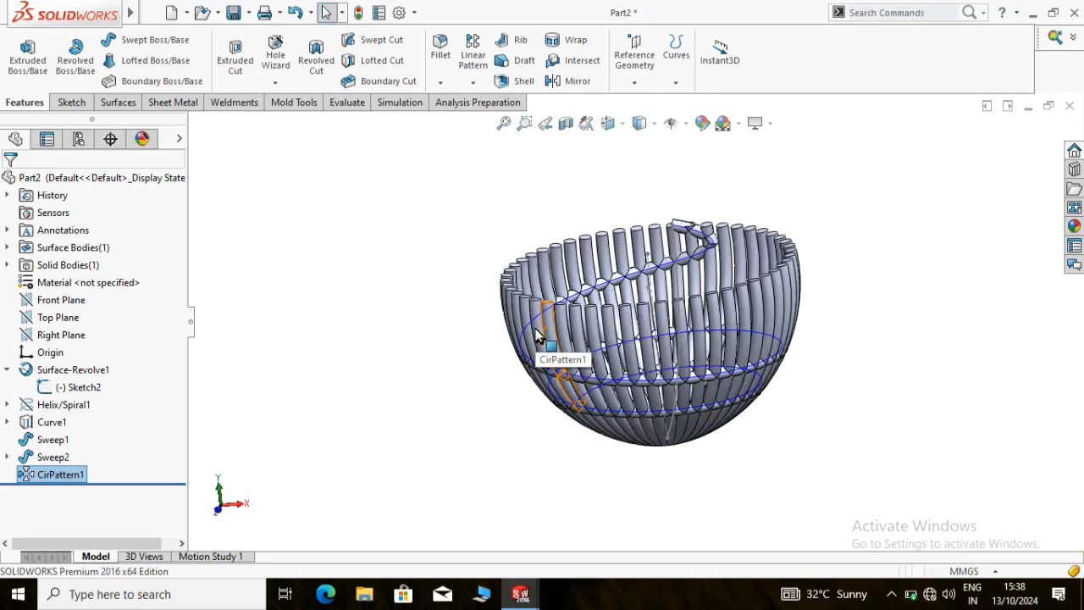
{"action": "mouse_move", "coordinate": [562, 309]}
{"action": "middle_mouse_down"}
{"action": "mouse_move", "coordinate": [649, 380]}
{"action": "mouse_move", "coordinate": [717, 317]}
{"action": "mouse_move", "coordinate": [728, 279]}
{"action": "mouse_move", "coordinate": [542, 160]}
{"action": "mouse_move", "coordinate": [471, 164]}
{"action": "middle_mouse_up"}
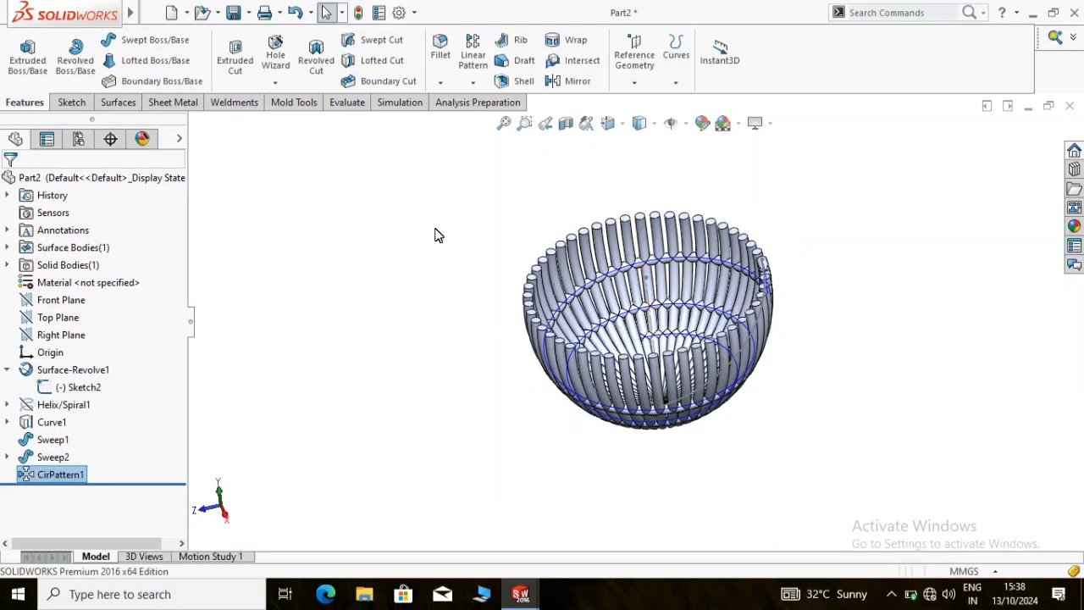
{"action": "left_click", "coordinate": [435, 235]}
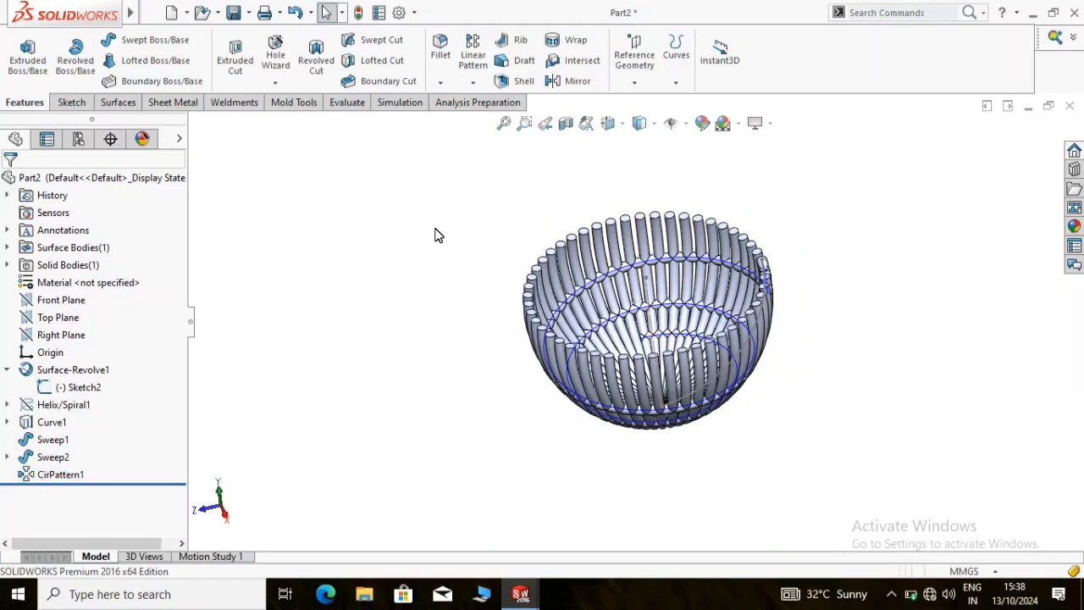
View the Right Plane straight on and sketch a vertical centerline on it from the origin to above the bowl's rim
{"action": "right_click", "coordinate": [53, 339]}
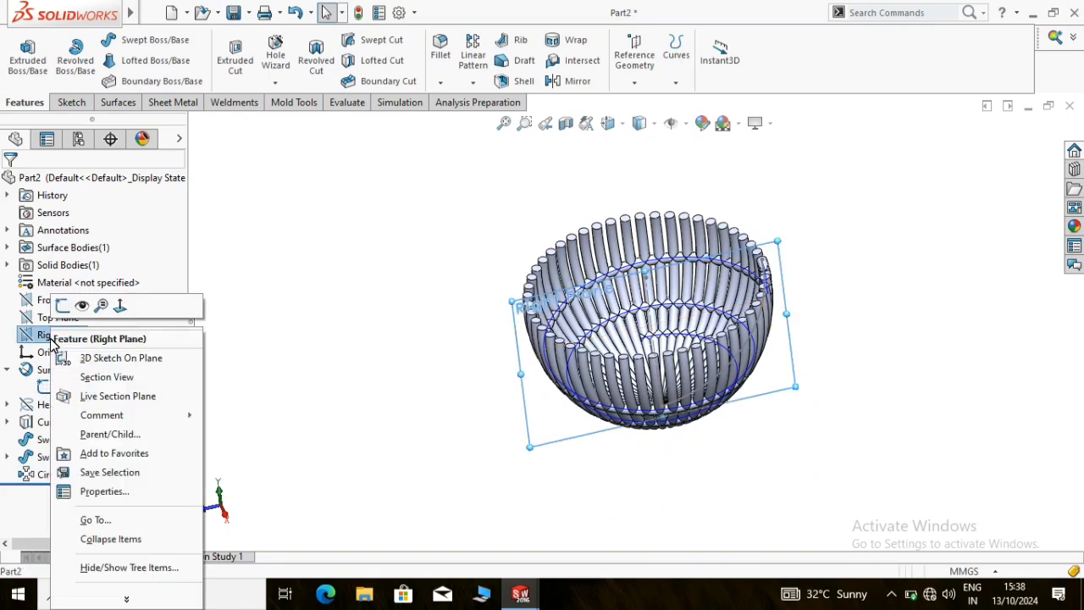
{"action": "left_click", "coordinate": [120, 305]}
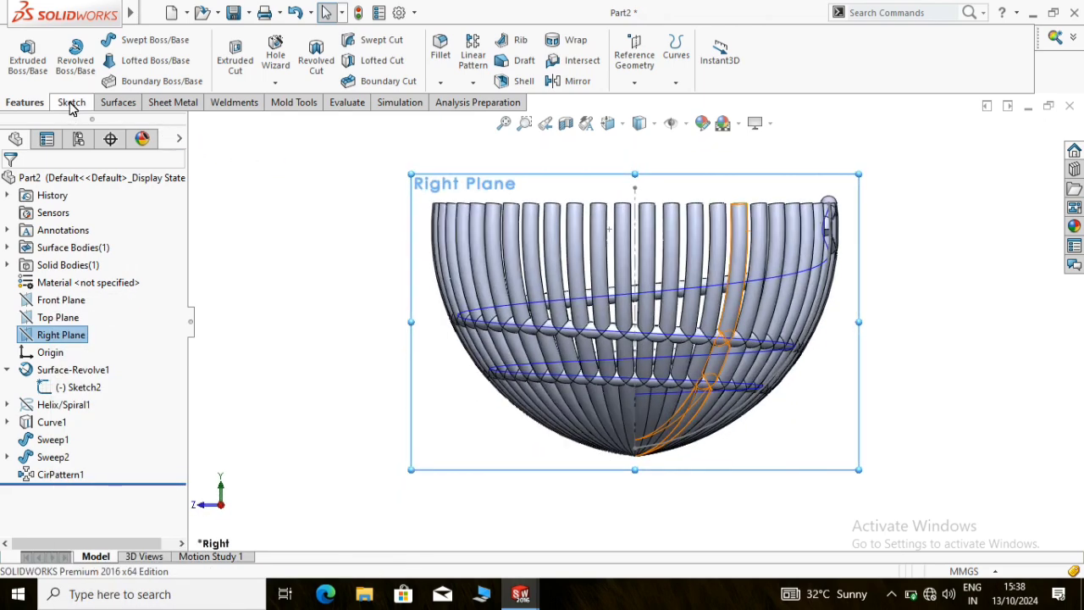
{"action": "left_click", "coordinate": [71, 103]}
{"action": "left_click", "coordinate": [118, 41]}
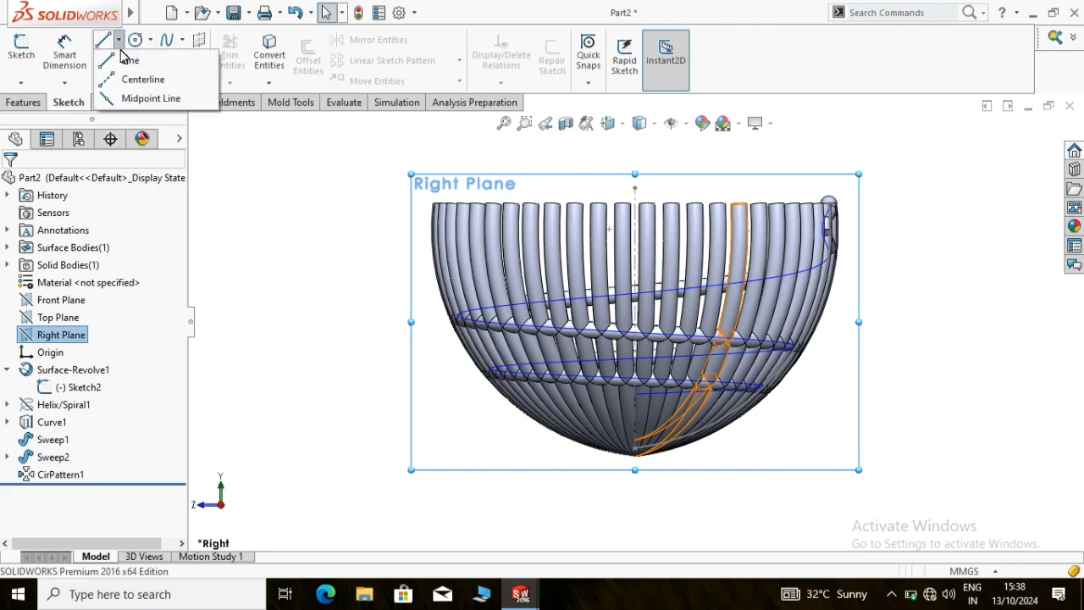
{"action": "left_click", "coordinate": [142, 77]}
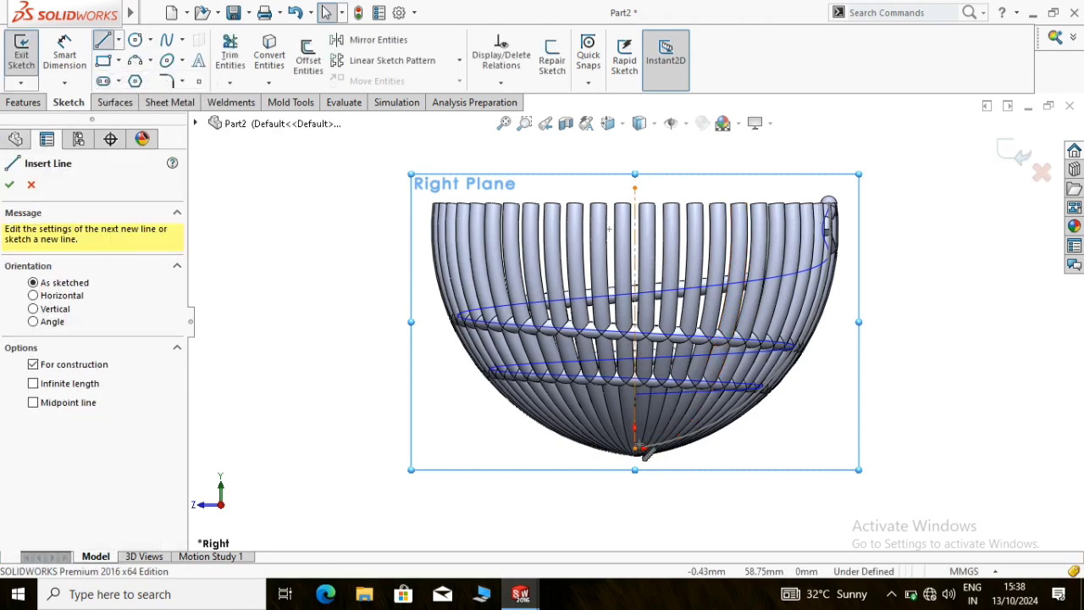
{"action": "left_click", "coordinate": [635, 448]}
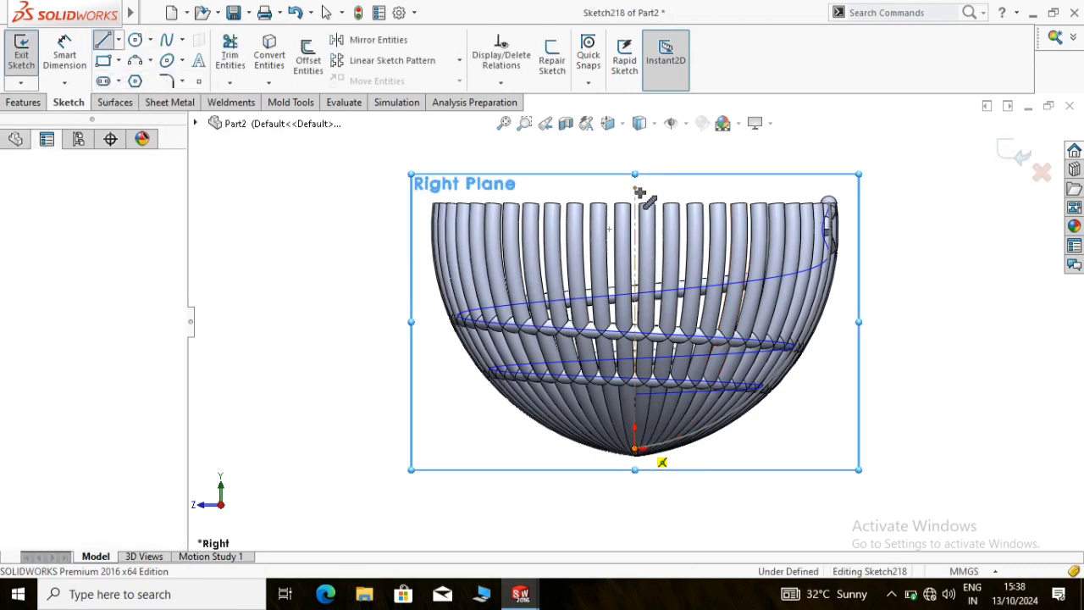
{"action": "left_click", "coordinate": [640, 189]}
{"action": "left_click", "coordinate": [635, 149]}
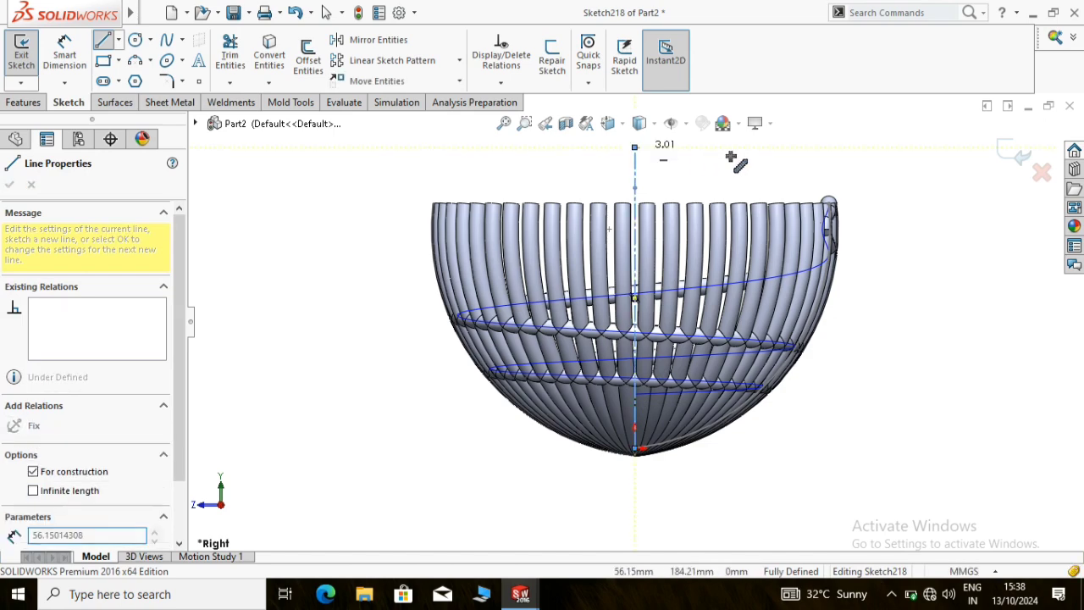
{"action": "right_click", "coordinate": [737, 157]}
{"action": "left_click", "coordinate": [756, 163]}
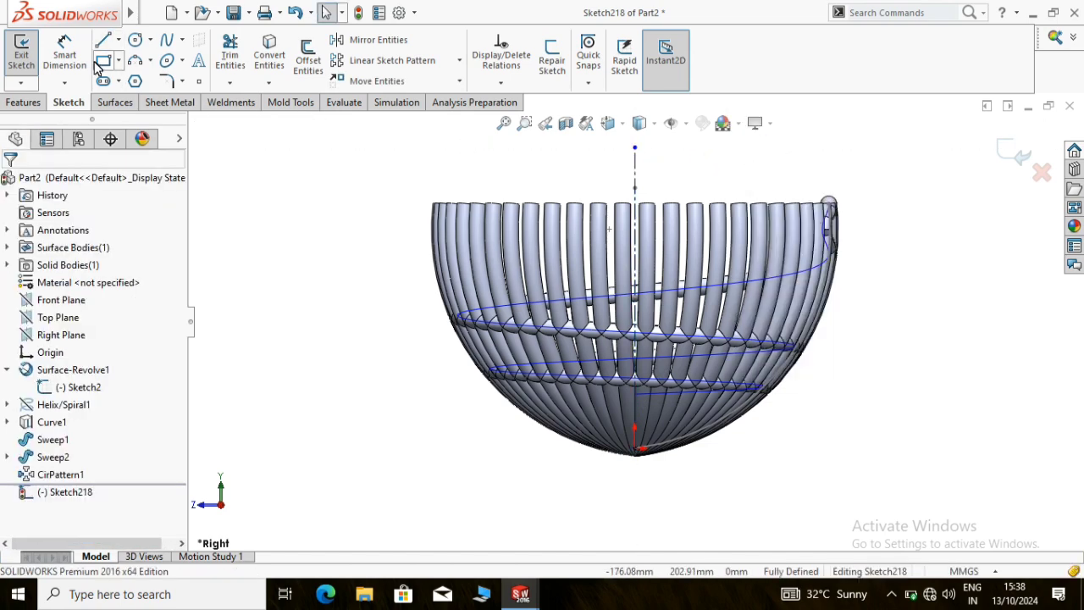
Sketch a circle about 4.56 mm in diameter centered on the top end of the outermost rib
{"action": "left_click", "coordinate": [134, 40]}
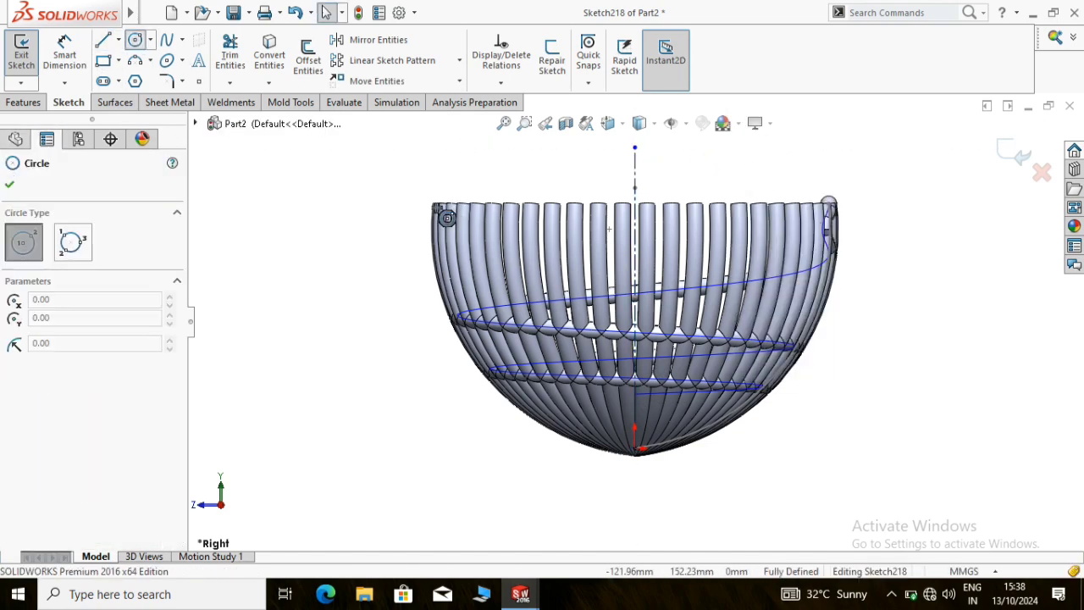
{"action": "scroll", "coordinate": [451, 212], "scroll_direction": "down", "scroll_amount": 4}
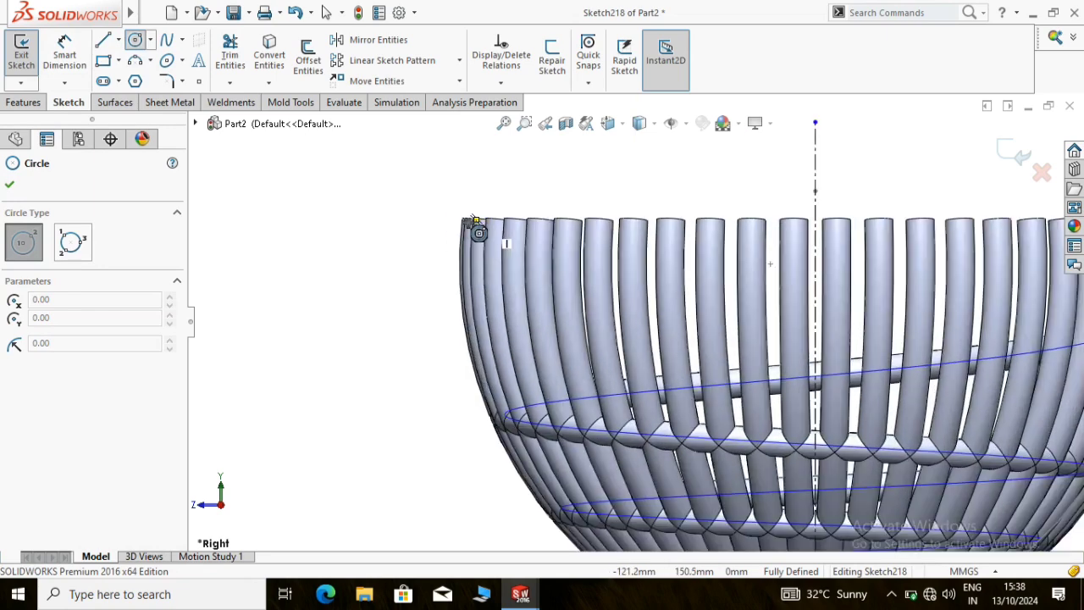
{"action": "scroll", "coordinate": [478, 232], "scroll_direction": "down", "scroll_amount": 2}
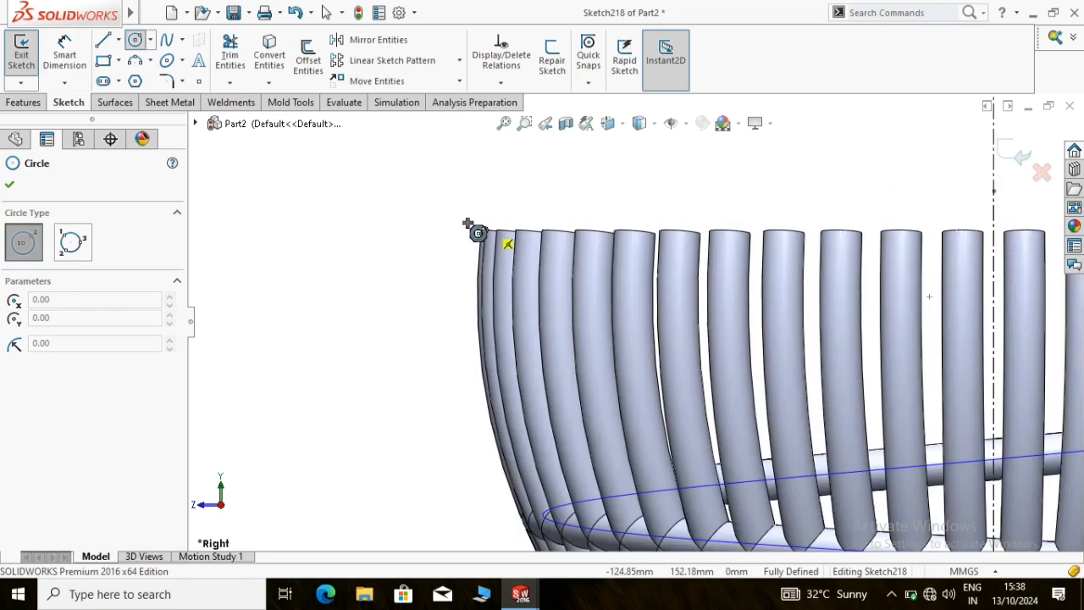
{"action": "scroll", "coordinate": [495, 243], "scroll_direction": "down", "scroll_amount": 3}
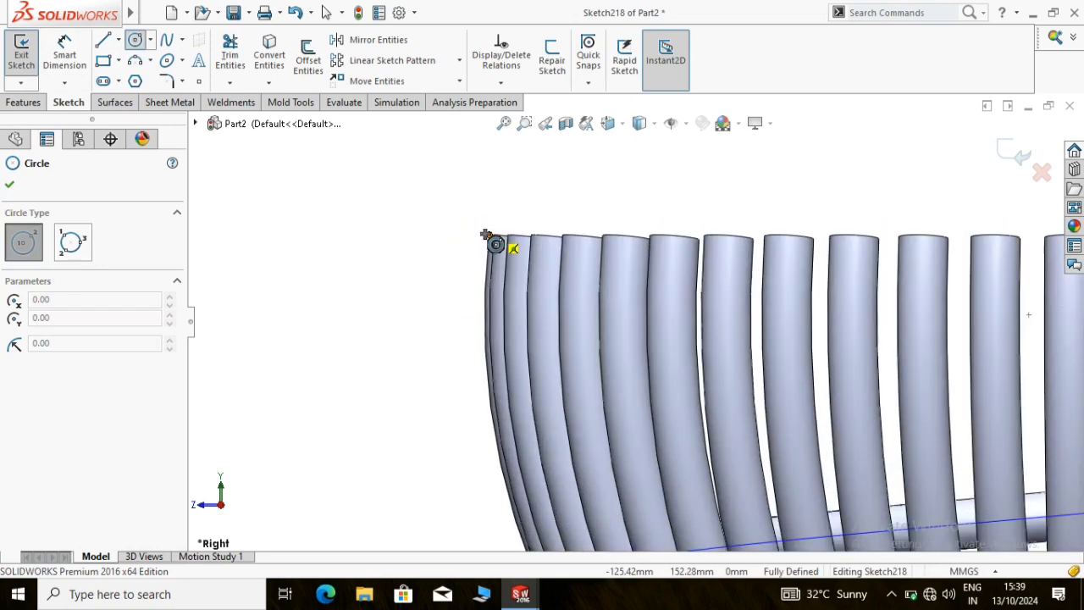
{"action": "left_click", "coordinate": [525, 257]}
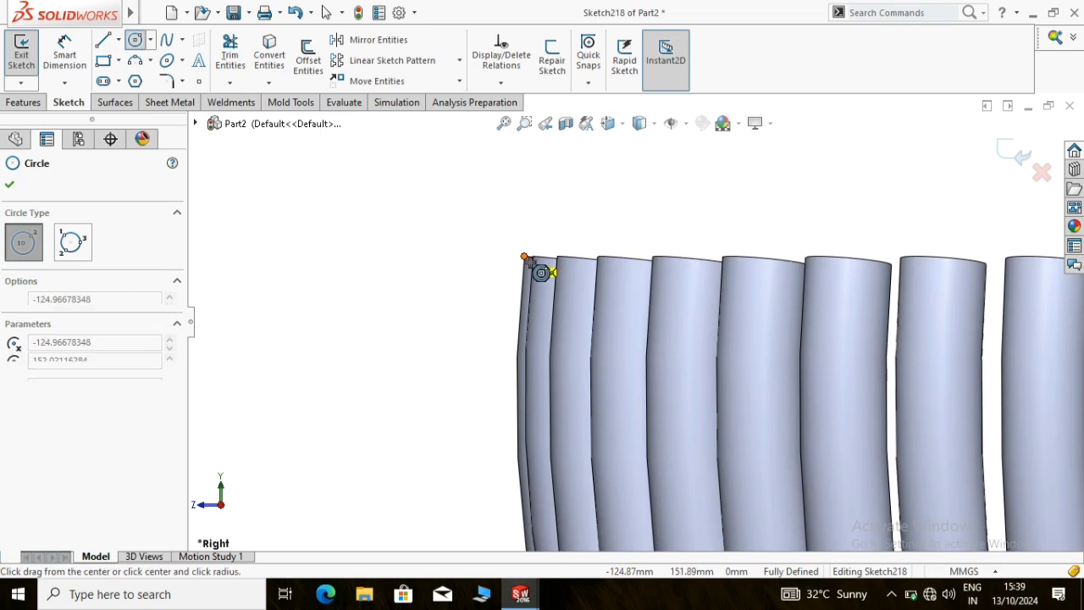
{"action": "left_click", "coordinate": [536, 244]}
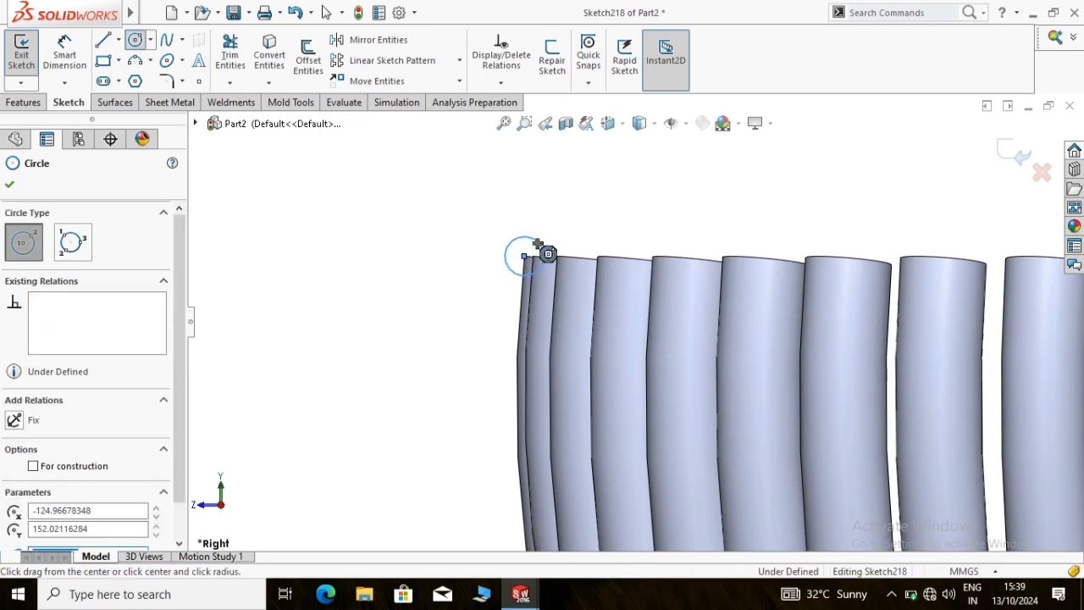
Dimension the rim circle's diameter at 10 mm
{"action": "left_click", "coordinate": [75, 57]}
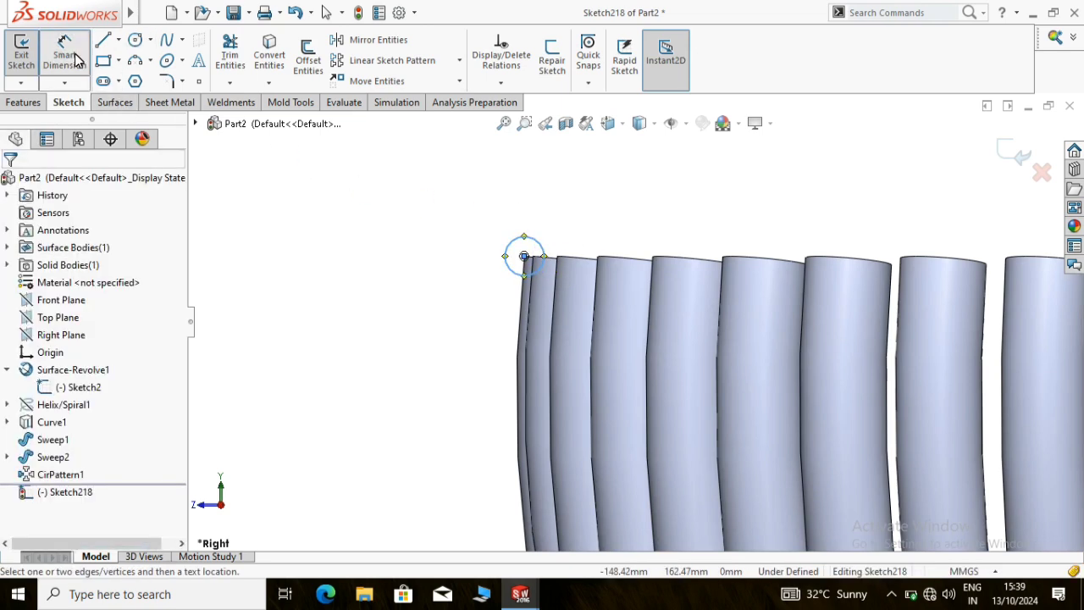
{"action": "left_click", "coordinate": [559, 242]}
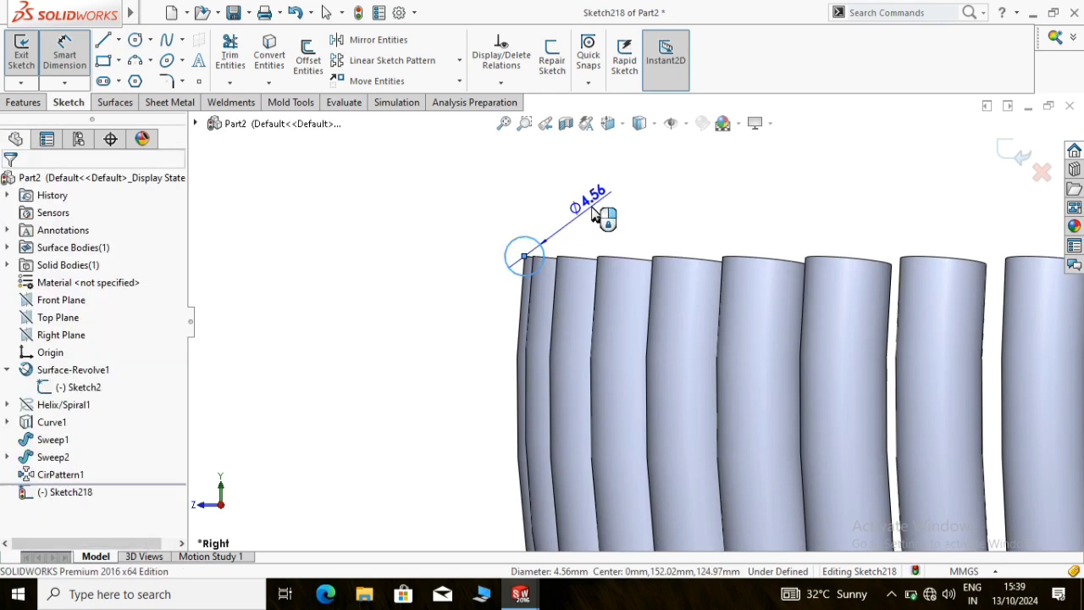
{"action": "left_click", "coordinate": [594, 213]}
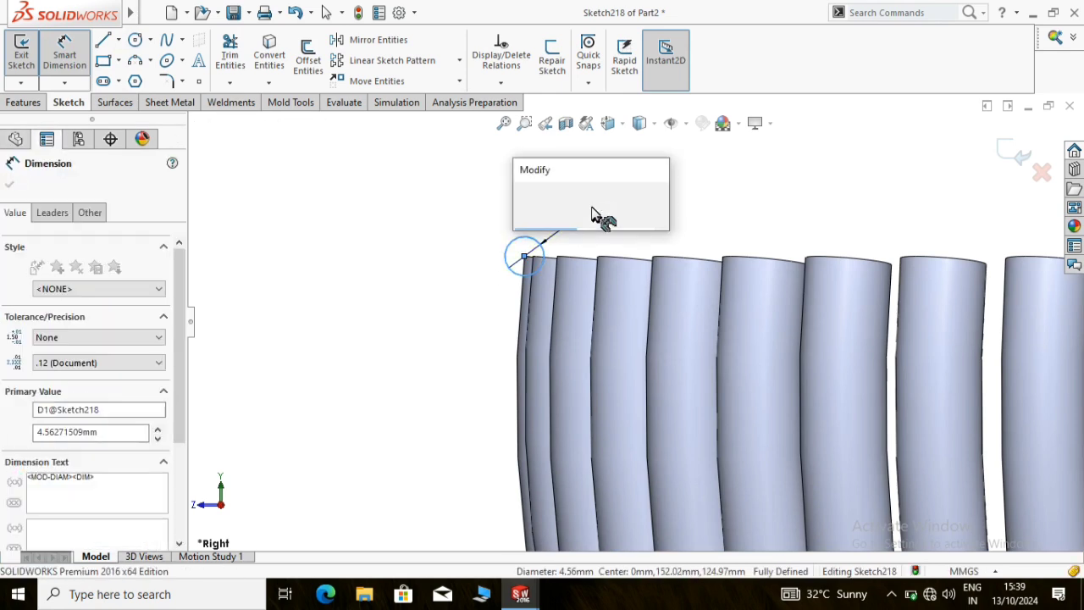
{"action": "key", "text": "Return"}
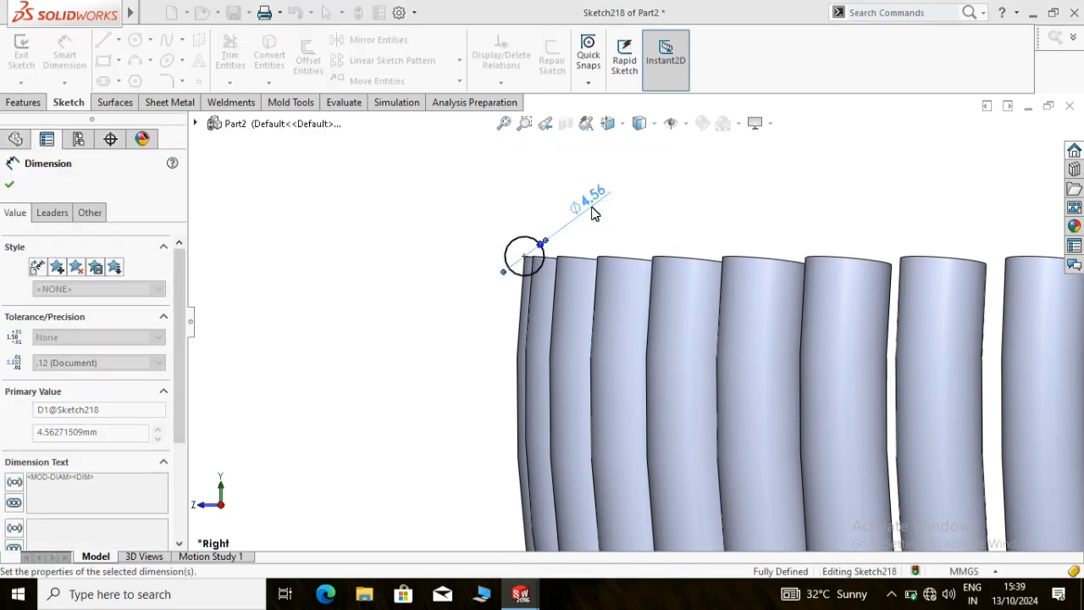
{"action": "type", "text": "10"}
{"action": "key", "text": "Return"}
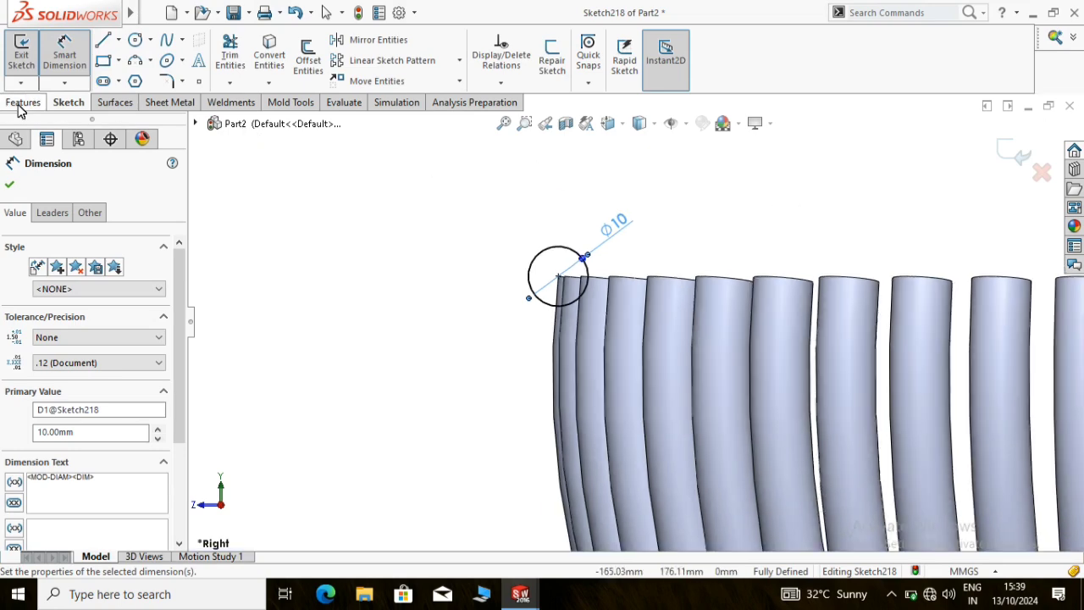
Revolve the 10 mm circle 360 degrees about the vertical centerline with merged result to form the basket's rim
{"action": "left_click", "coordinate": [17, 103]}
{"action": "left_click", "coordinate": [76, 56]}
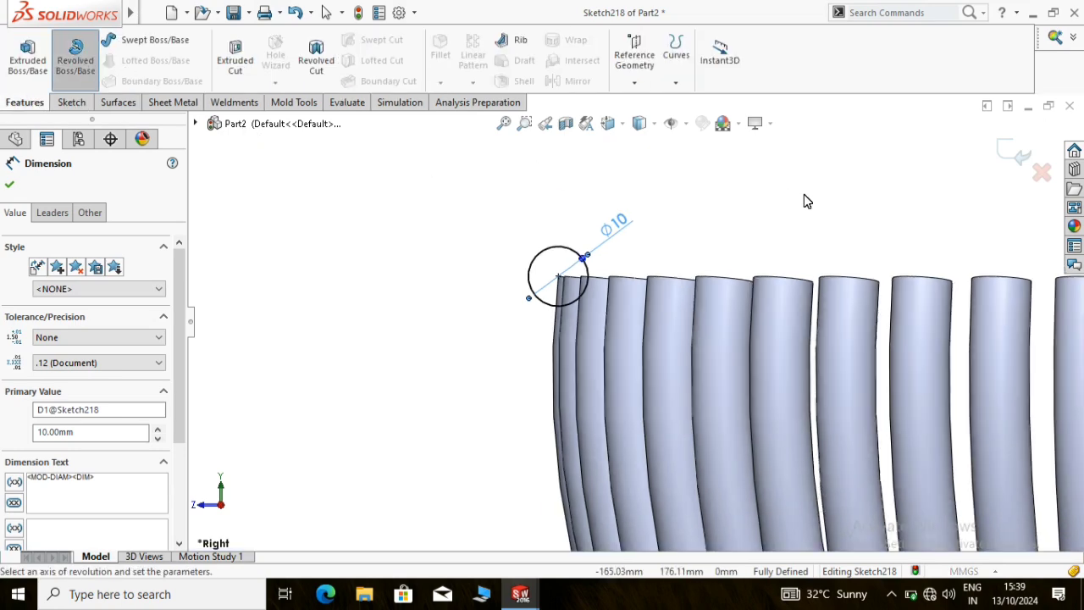
{"action": "scroll", "coordinate": [806, 200], "scroll_direction": "up", "scroll_amount": 5}
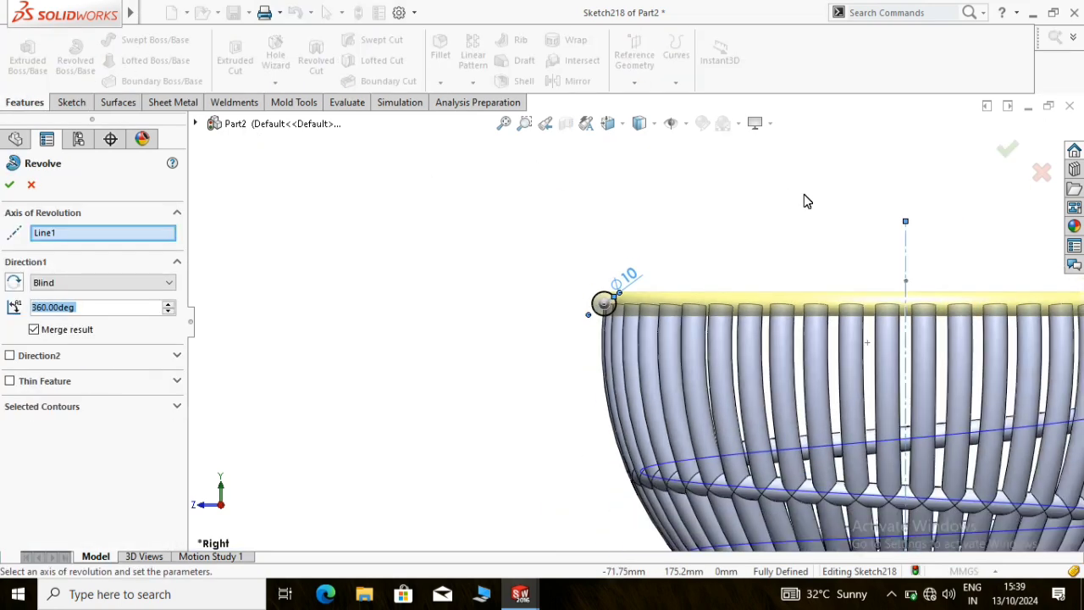
{"action": "middle_click_drag", "start_coordinate": [817, 259], "coordinate": [835, 320]}
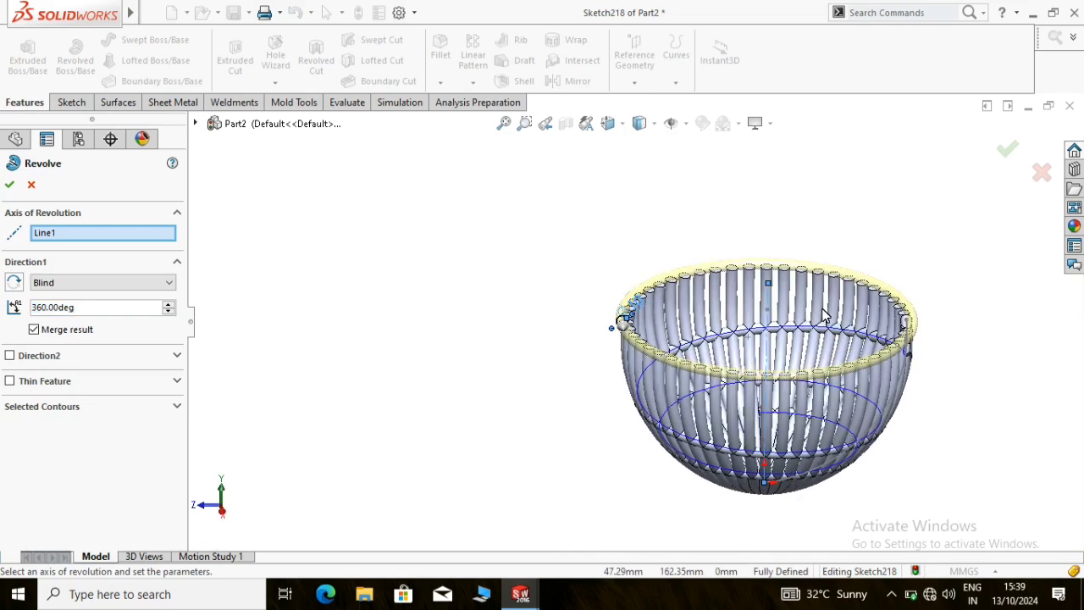
{"action": "left_click", "coordinate": [9, 186]}
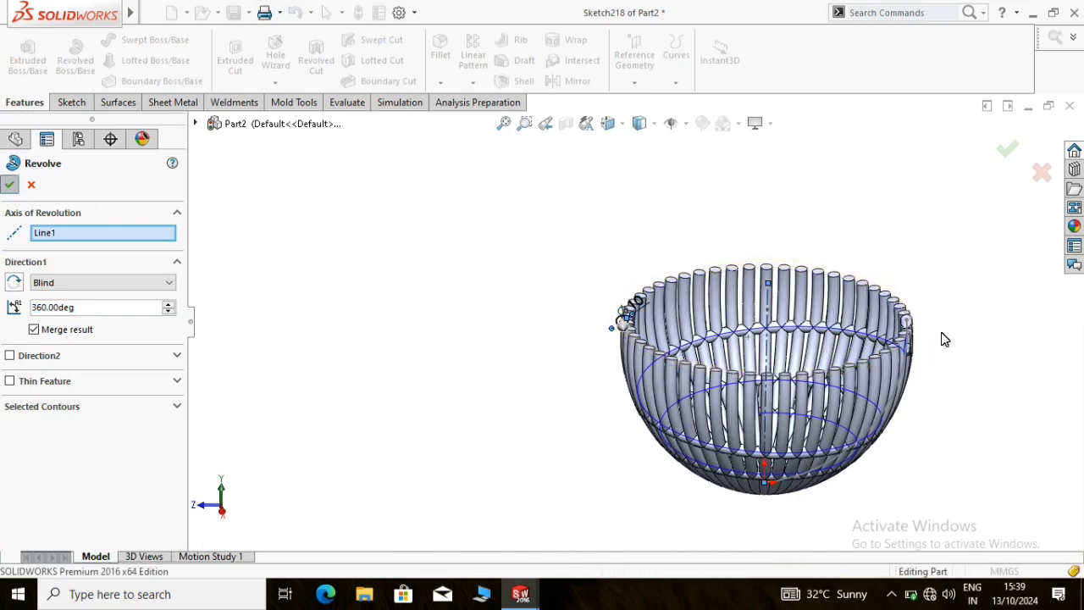
{"action": "key", "text": "Return"}
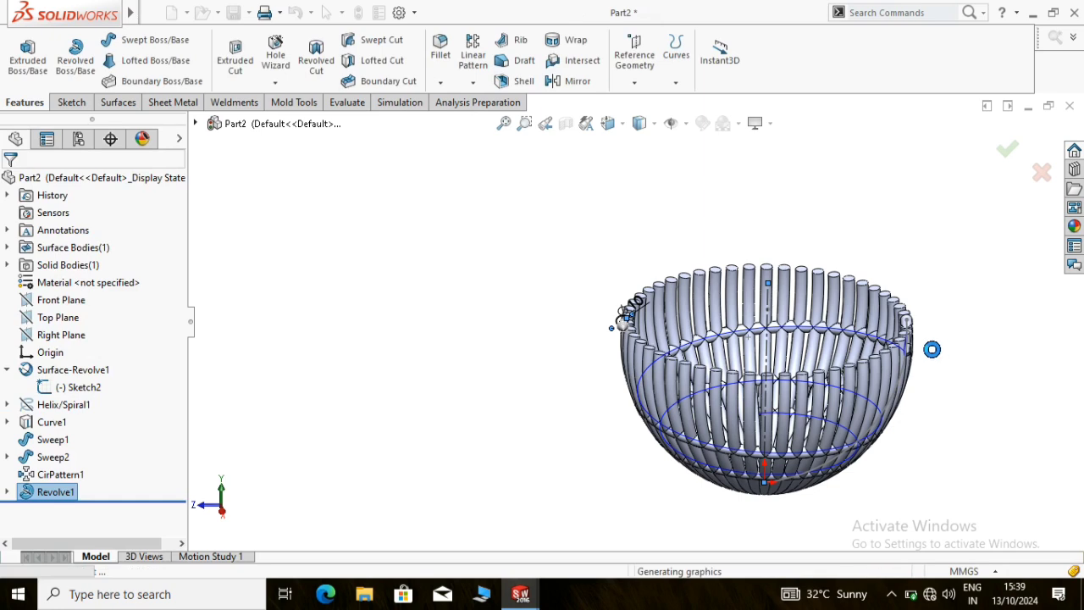
Hide the spiral curve that runs along the coil inside the basket
{"action": "scroll", "coordinate": [923, 344], "scroll_direction": "up", "scroll_amount": 3}
{"action": "scroll", "coordinate": [847, 359], "scroll_direction": "down", "scroll_amount": 2}
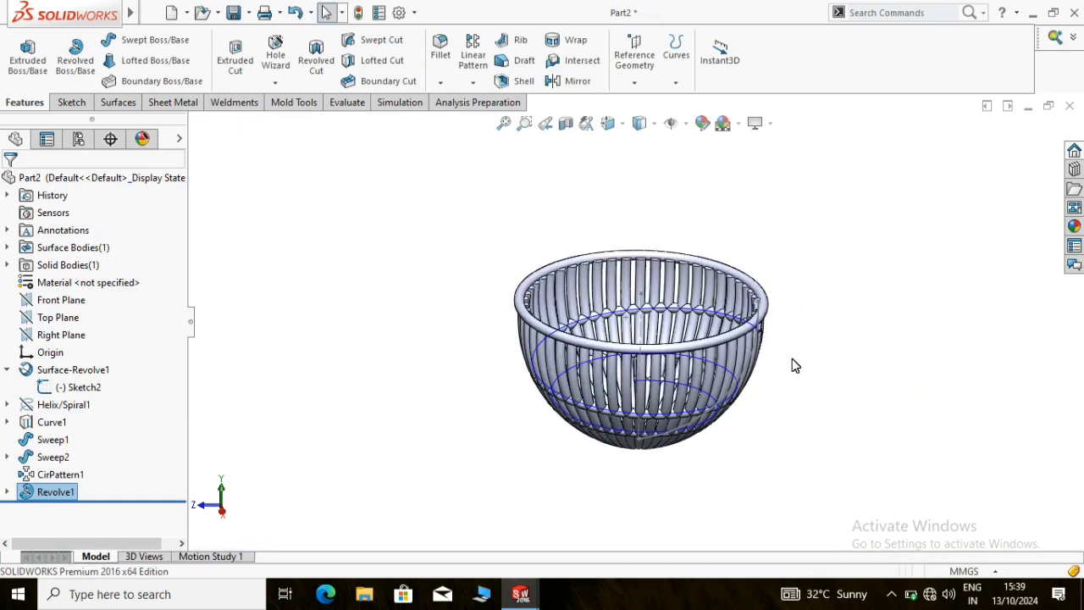
{"action": "right_click", "coordinate": [534, 356]}
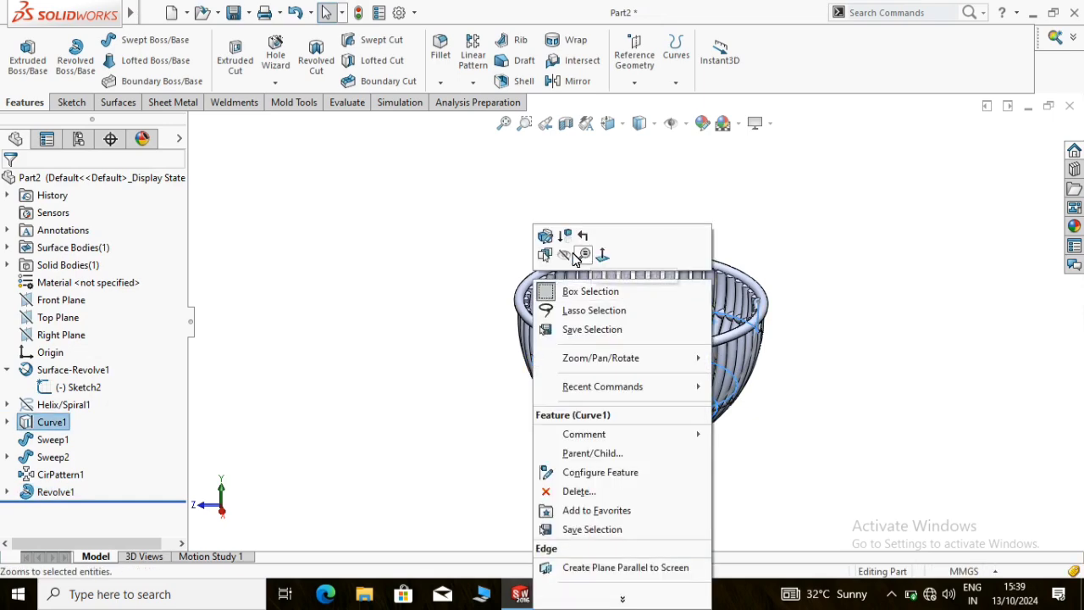
{"action": "left_click", "coordinate": [570, 252]}
Apply a red color from the standard swatches to the whole part
{"action": "middle_click_drag", "start_coordinate": [711, 262], "coordinate": [677, 362]}
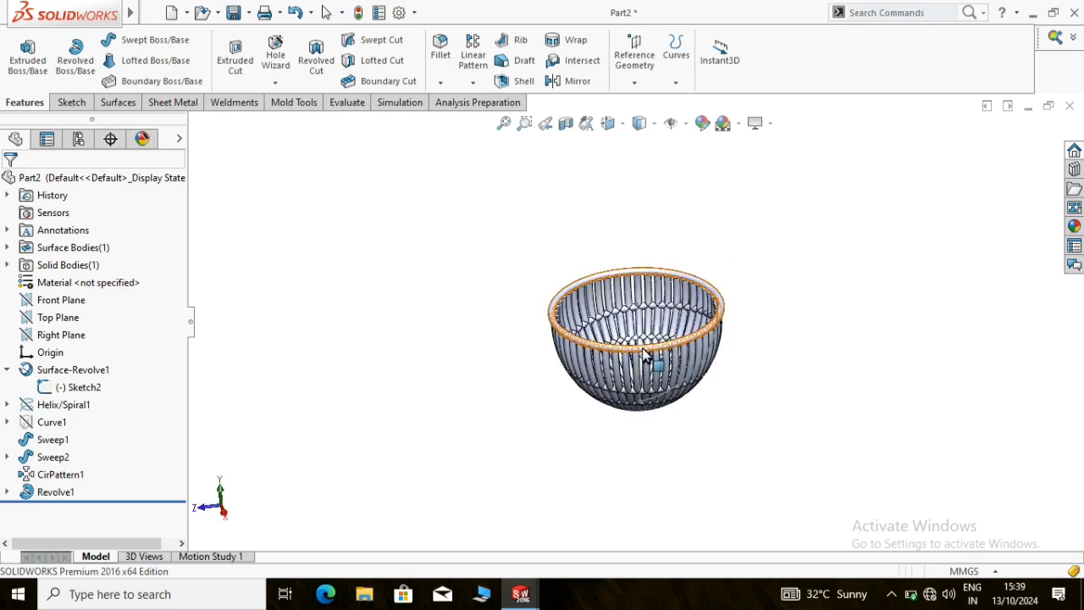
{"action": "scroll", "coordinate": [648, 359], "scroll_direction": "down", "scroll_amount": 4}
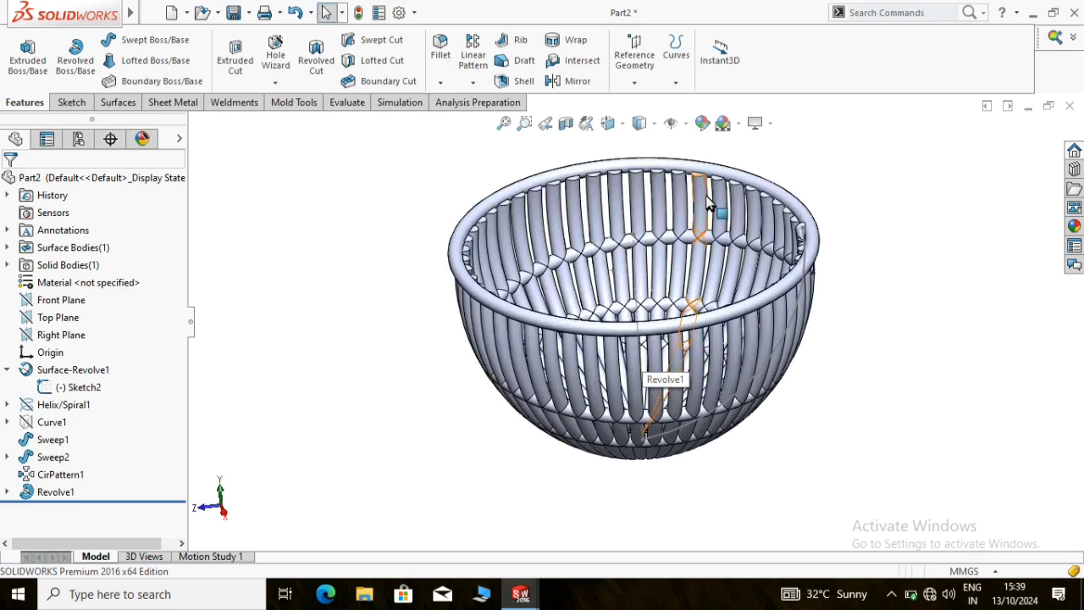
{"action": "scroll", "coordinate": [709, 204], "scroll_direction": "up", "scroll_amount": 2}
{"action": "mouse_move", "coordinate": [818, 188]}
{"action": "middle_mouse_down"}
{"action": "mouse_move", "coordinate": [597, 266]}
{"action": "mouse_move", "coordinate": [678, 356]}
{"action": "mouse_move", "coordinate": [825, 380]}
{"action": "mouse_move", "coordinate": [752, 275]}
{"action": "middle_mouse_up"}
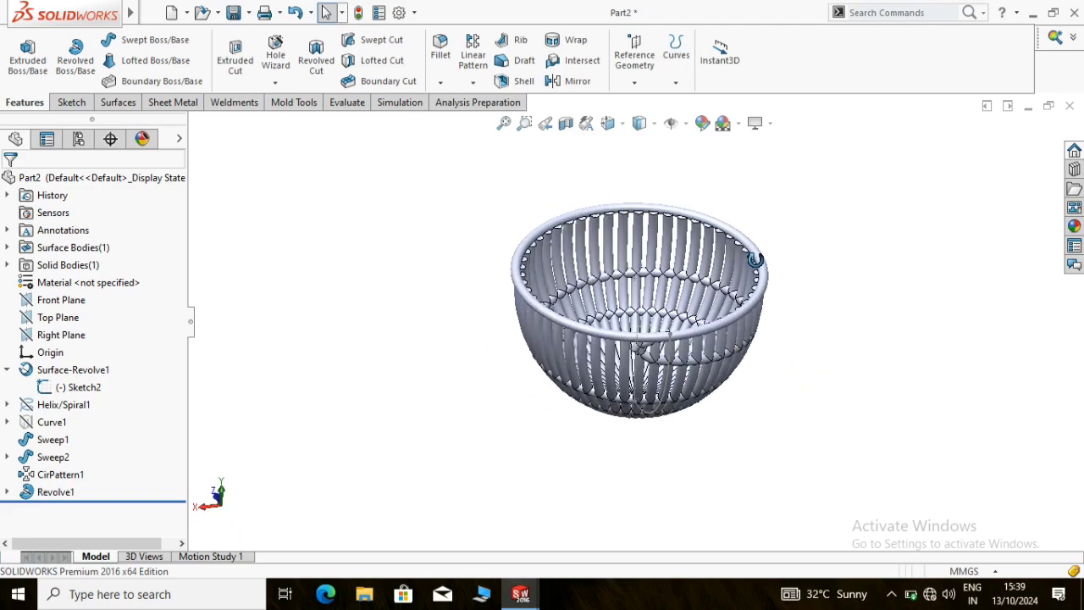
{"action": "left_click", "coordinate": [701, 123]}
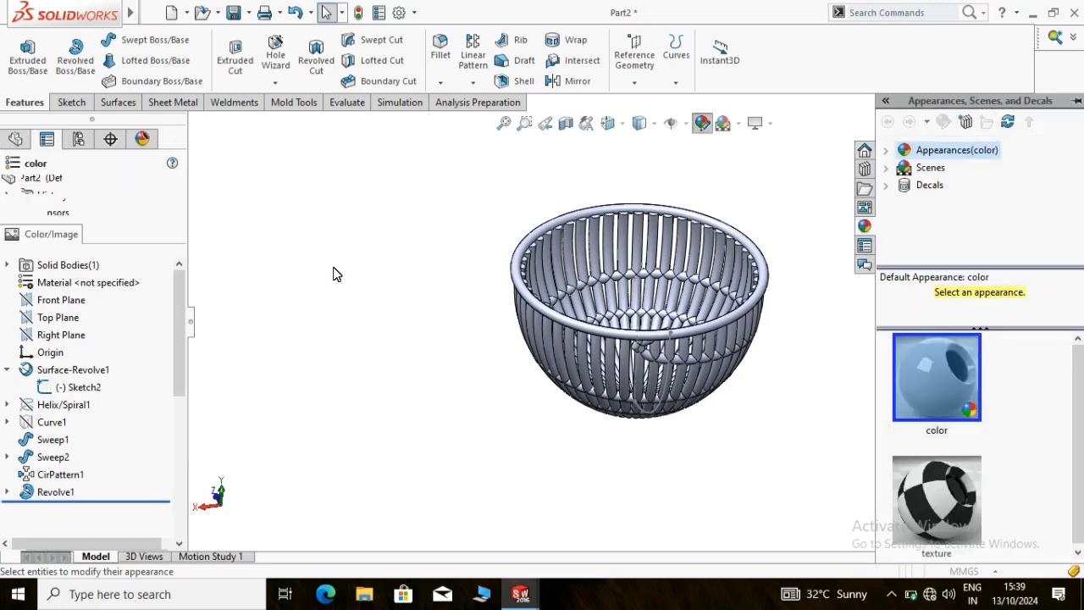
{"action": "left_click", "coordinate": [54, 513]}
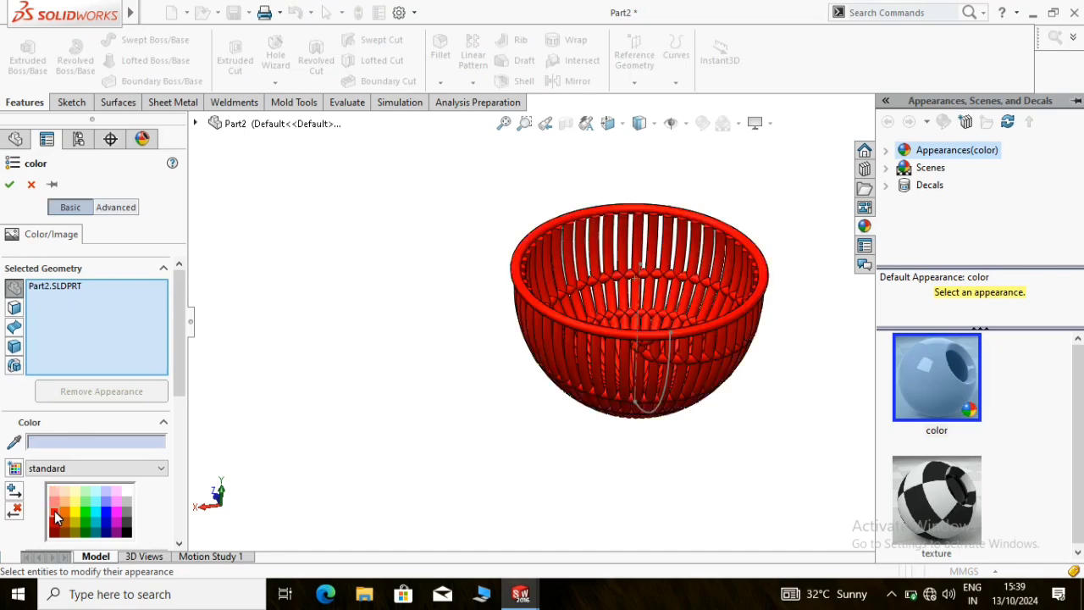
{"action": "left_click", "coordinate": [10, 184]}
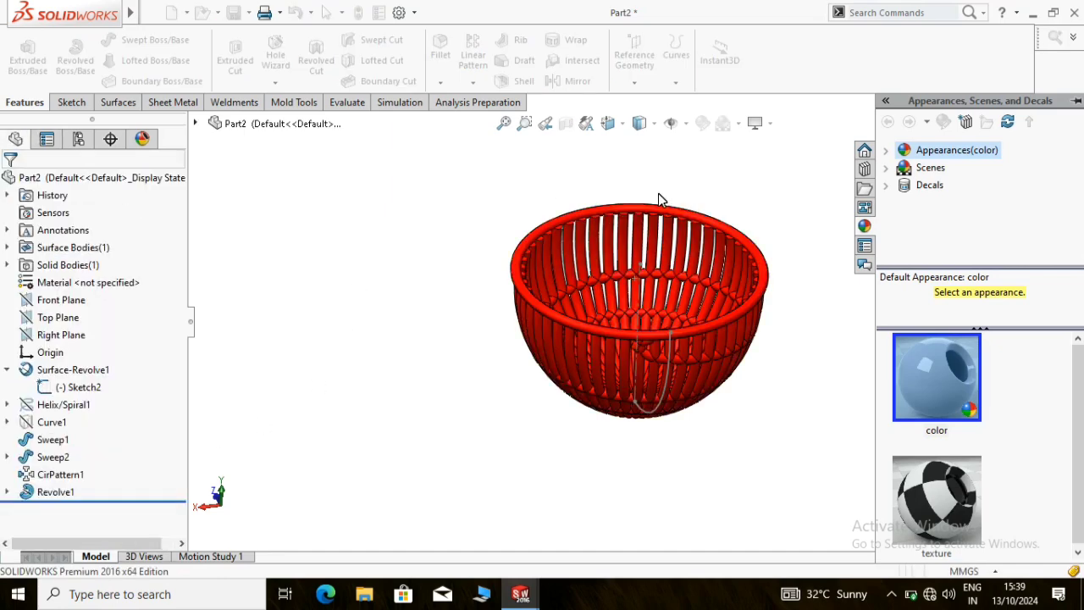
Hide the bowl's profile sketch and collapse the revolved surface in the feature tree
{"action": "scroll", "coordinate": [783, 204], "scroll_direction": "down", "scroll_amount": 2}
{"action": "mouse_move", "coordinate": [608, 301]}
{"action": "middle_mouse_down"}
{"action": "mouse_move", "coordinate": [624, 317]}
{"action": "mouse_move", "coordinate": [618, 279]}
{"action": "mouse_move", "coordinate": [612, 339]}
{"action": "mouse_move", "coordinate": [602, 313]}
{"action": "middle_mouse_up"}
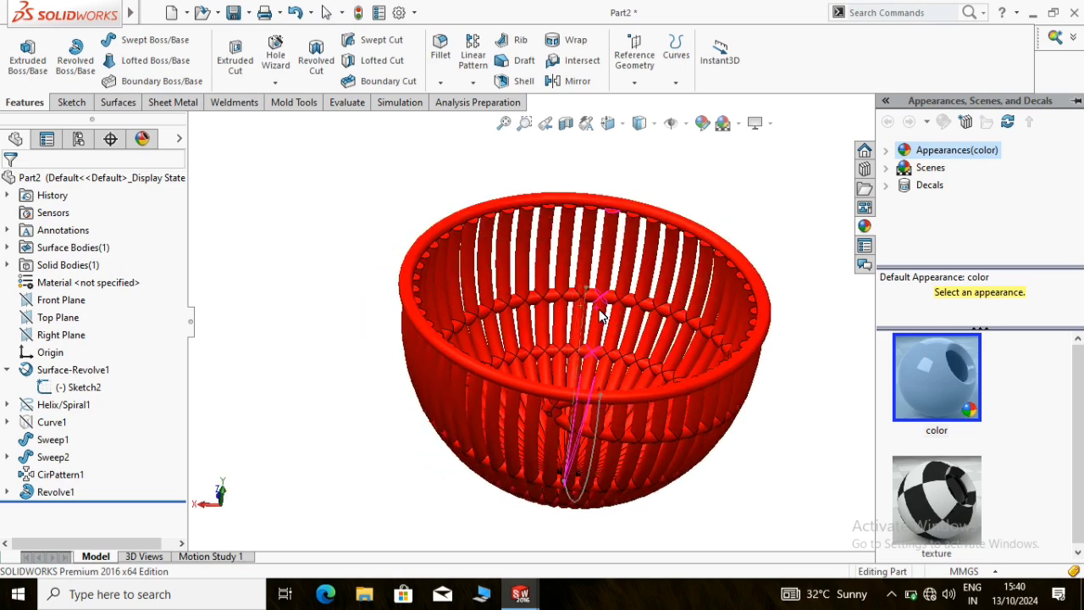
{"action": "scroll", "coordinate": [590, 339], "scroll_direction": "up", "scroll_amount": 2}
{"action": "scroll", "coordinate": [585, 350], "scroll_direction": "down", "scroll_amount": 2}
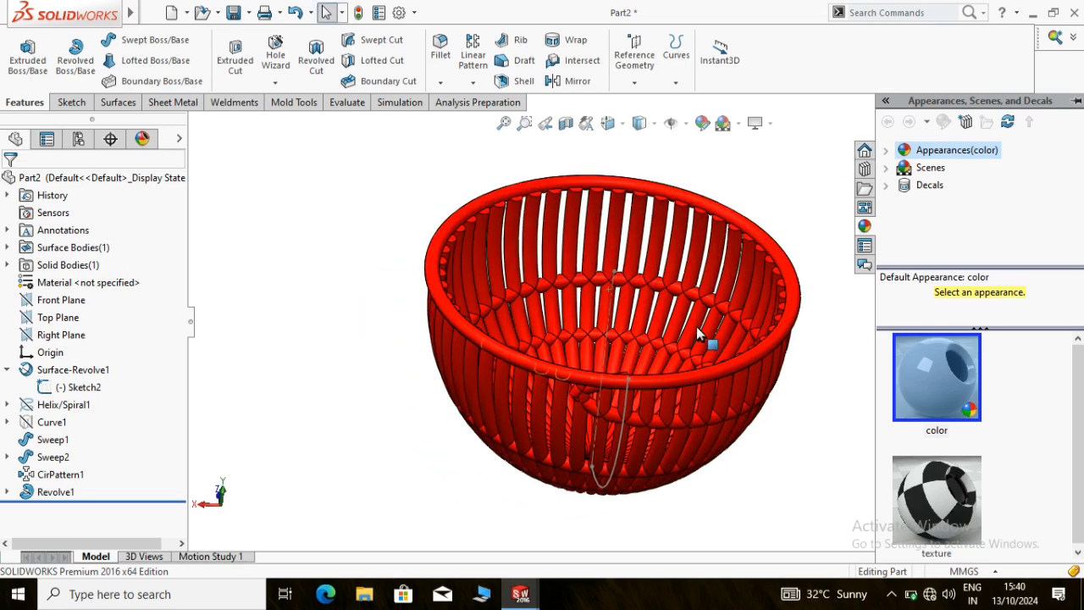
{"action": "right_click", "coordinate": [620, 434]}
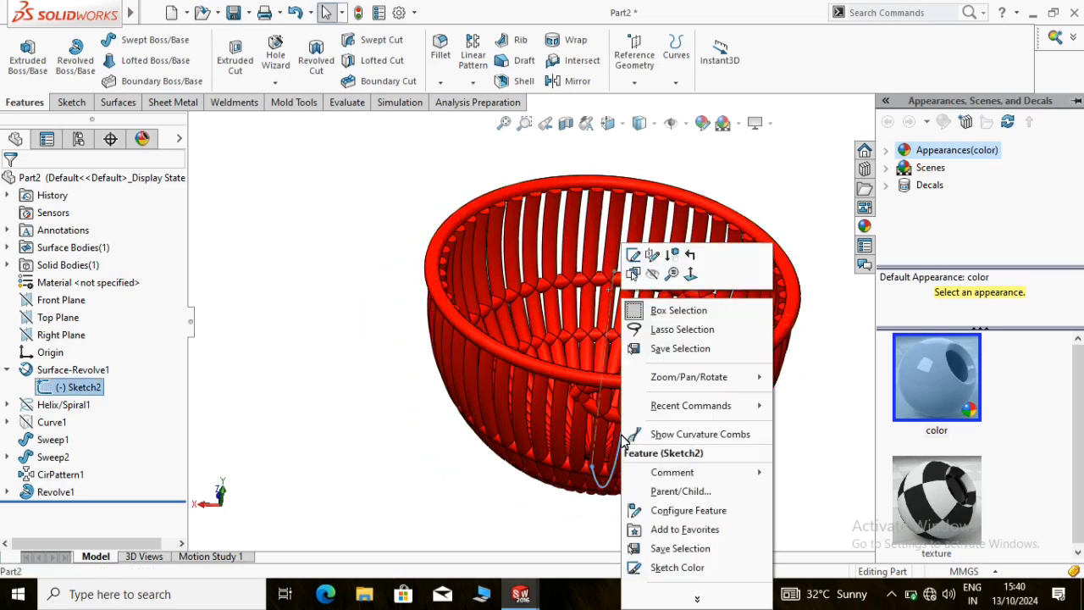
{"action": "left_click", "coordinate": [652, 275]}
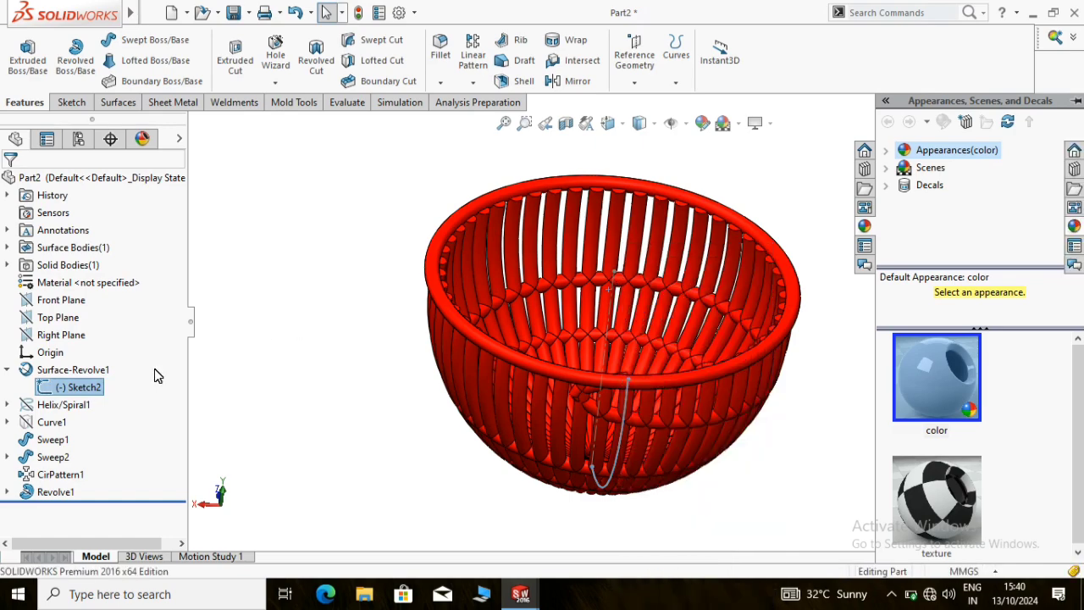
{"action": "left_click", "coordinate": [7, 370]}
Examine the finished red basket from several sides and show it in the isometric view
{"action": "mouse_move", "coordinate": [977, 300]}
{"action": "middle_mouse_down"}
{"action": "mouse_move", "coordinate": [909, 225]}
{"action": "mouse_move", "coordinate": [728, 373]}
{"action": "mouse_move", "coordinate": [781, 426]}
{"action": "mouse_move", "coordinate": [767, 351]}
{"action": "mouse_move", "coordinate": [739, 351]}
{"action": "middle_mouse_up"}
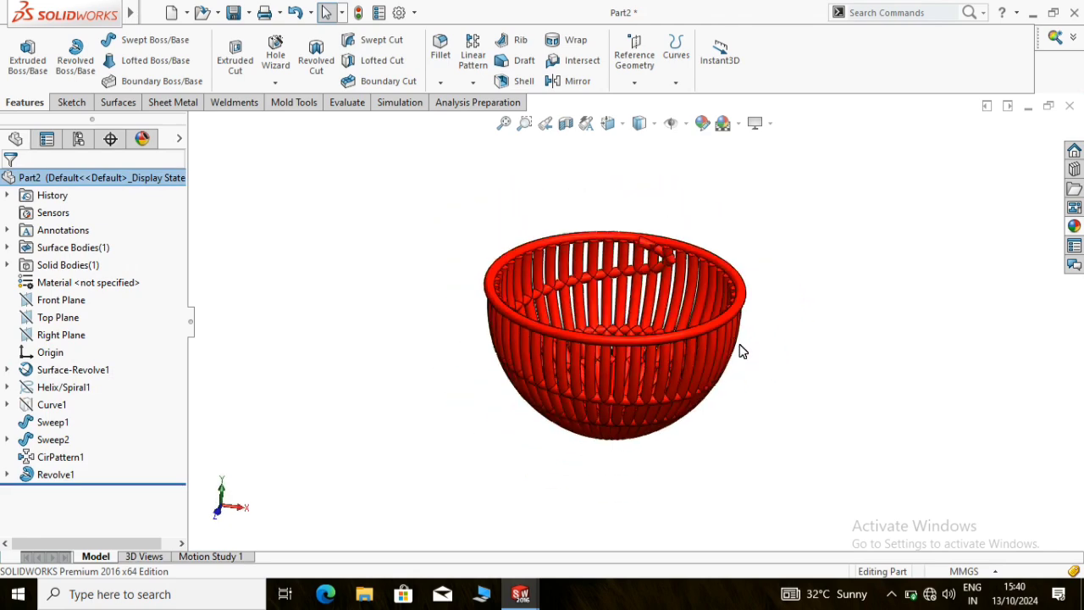
{"action": "scroll", "coordinate": [669, 392], "scroll_direction": "down", "scroll_amount": 1}
{"action": "middle_click_drag", "start_coordinate": [668, 392], "coordinate": [630, 415]}
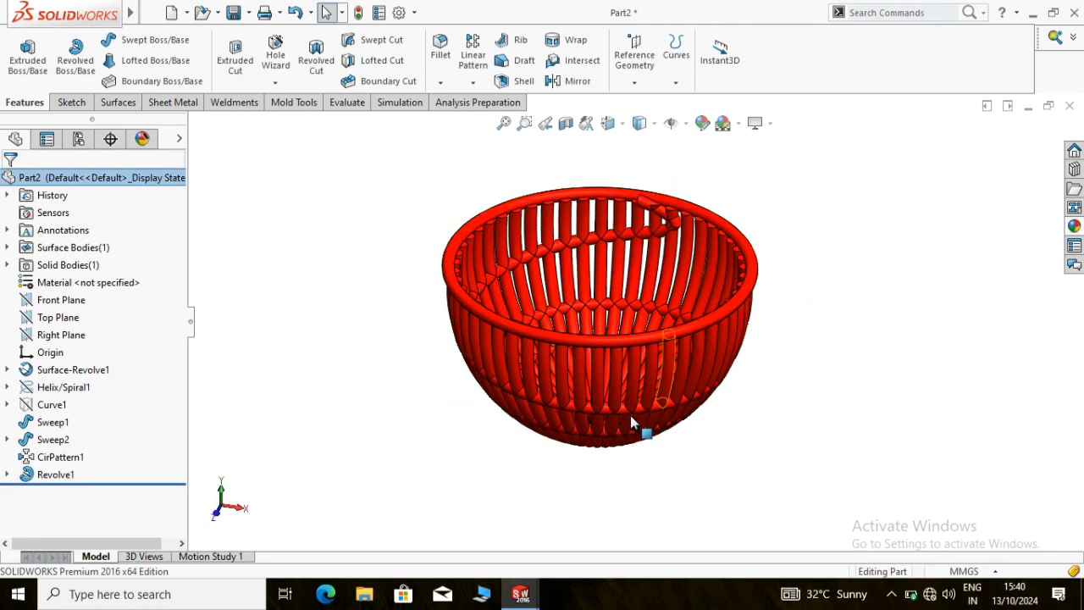
{"action": "key", "text": "ctrl+7"}
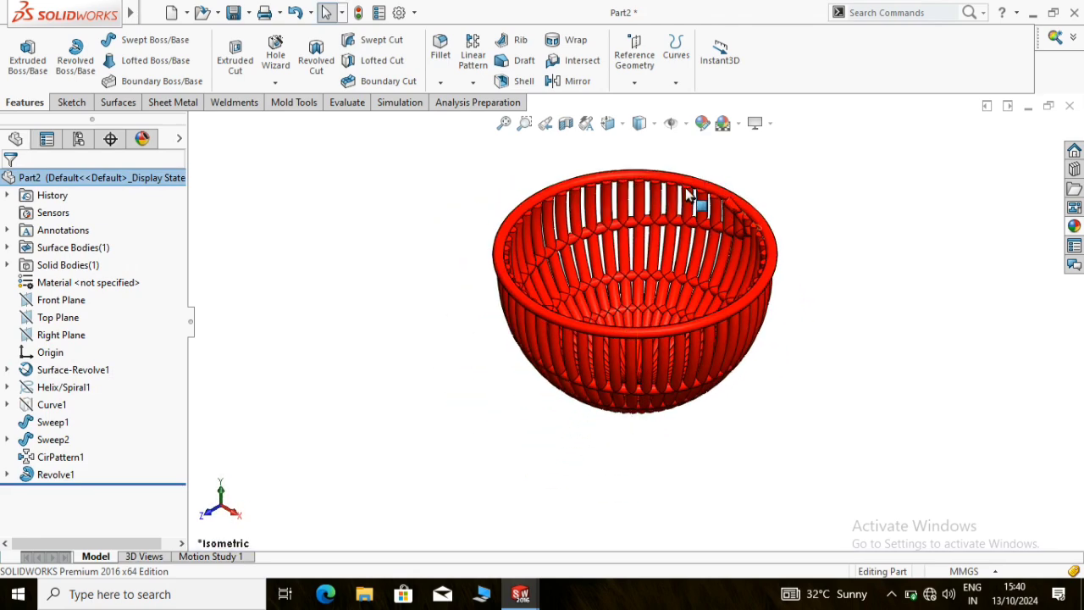
{"action": "scroll", "coordinate": [689, 192], "scroll_direction": "down", "scroll_amount": 1}
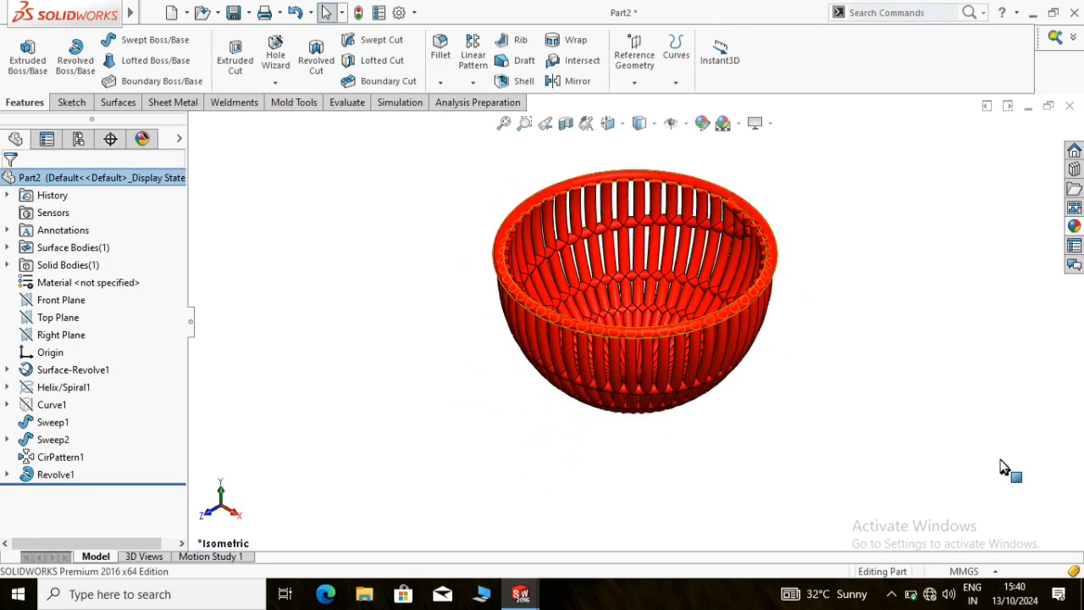